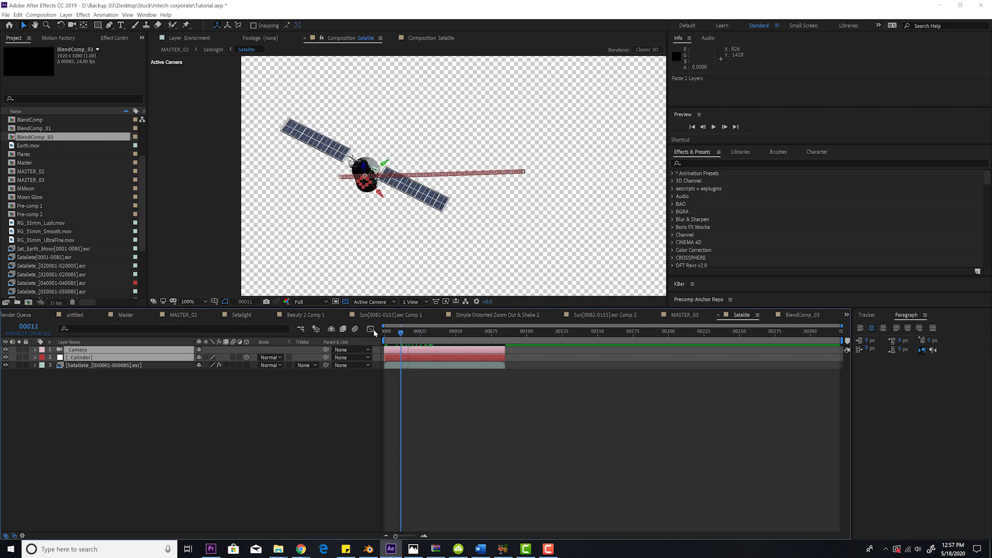
Scrub the Satalite comp's timeline to preview the satellite animation
{"action": "mouse_move", "coordinate": [385, 333]}
{"action": "left_mouse_down"}
{"action": "mouse_move", "coordinate": [444, 334]}
{"action": "mouse_move", "coordinate": [396, 334]}
{"action": "left_mouse_up"}
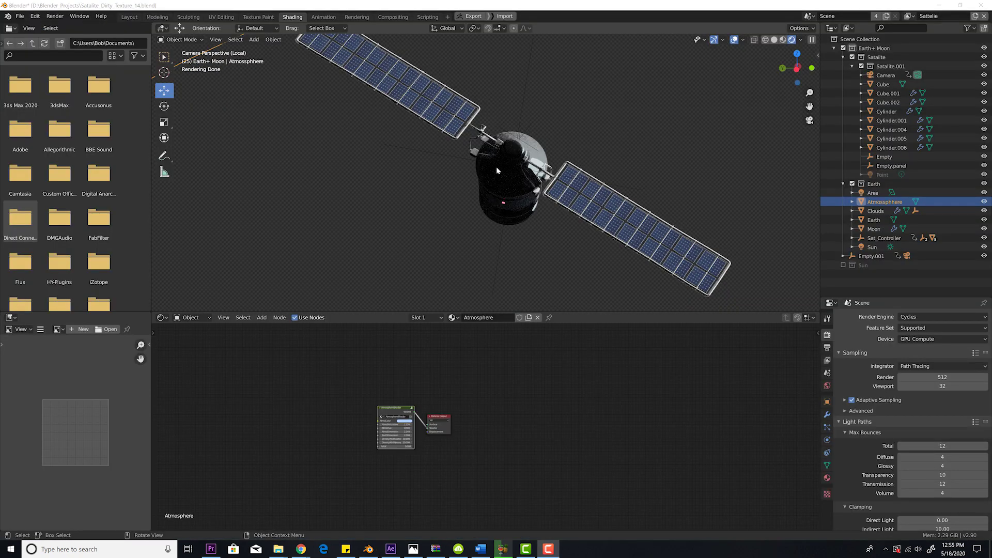
{"action": "left_click", "coordinate": [34, 16]}
{"action": "left_click", "coordinate": [66, 145]}
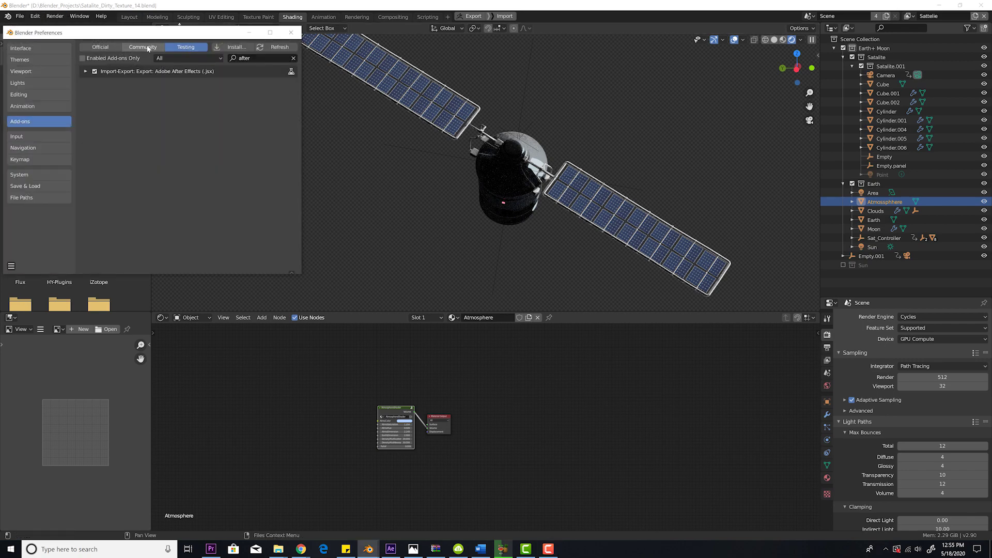
{"action": "left_click", "coordinate": [294, 58]}
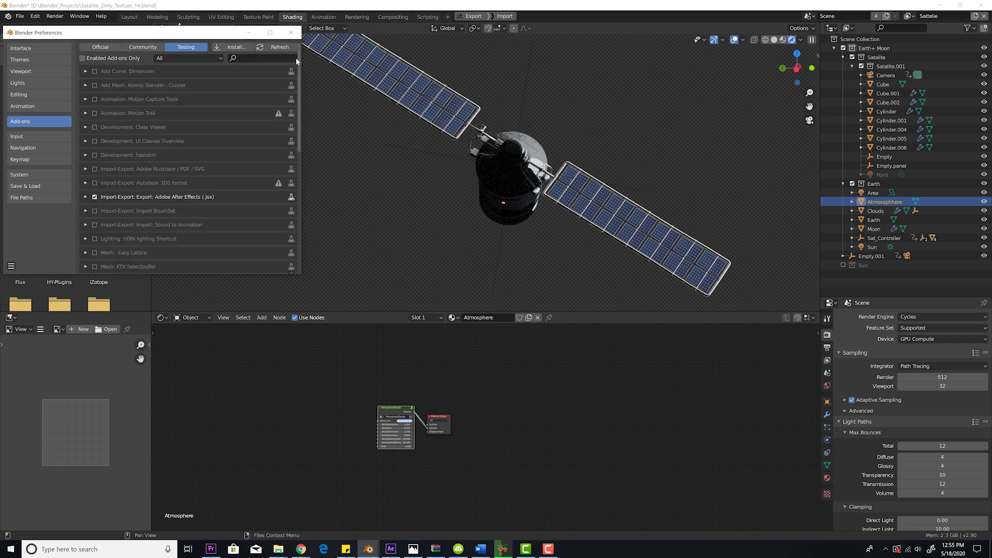
{"action": "type", "text": "aft"}
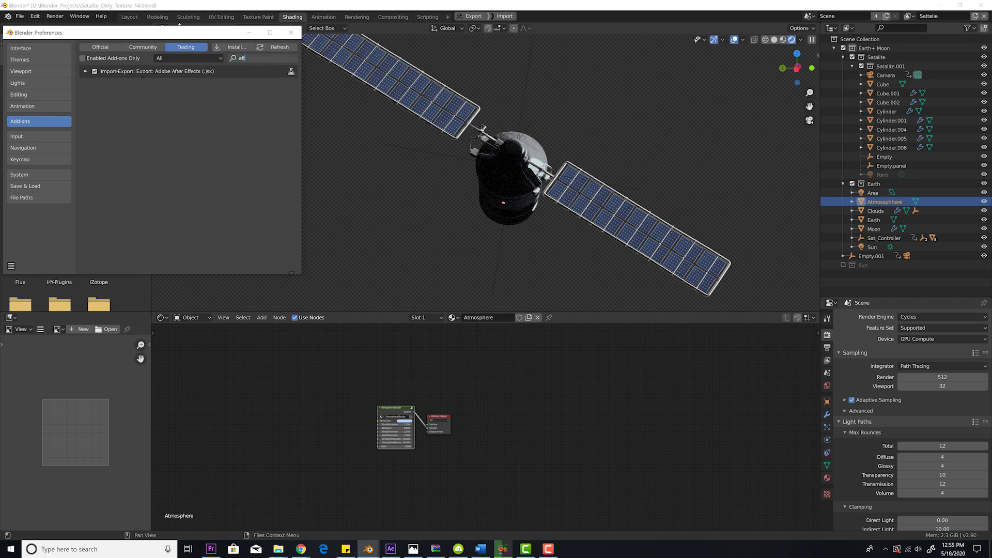
{"action": "key", "text": "Return"}
{"action": "left_click", "coordinate": [291, 33]}
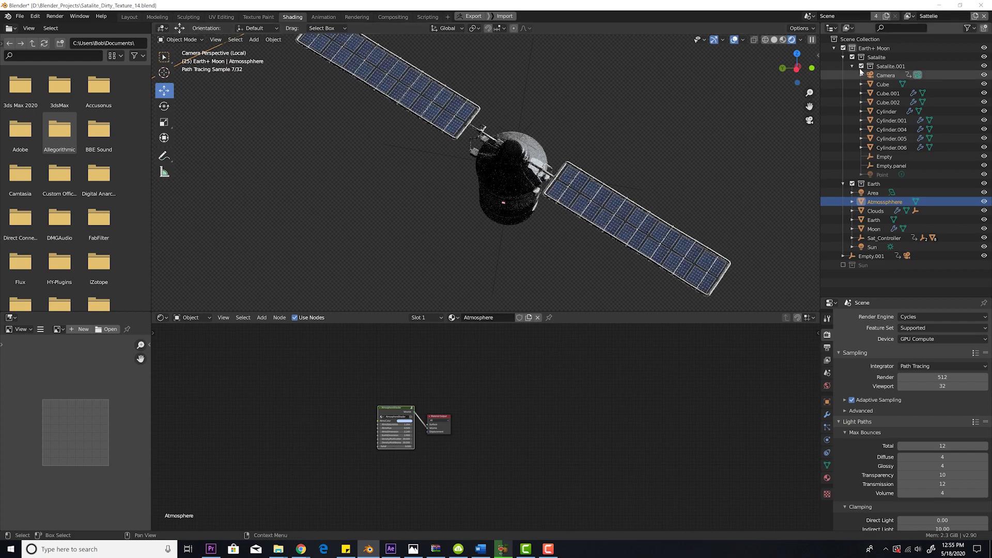
Select the Camera and Cylinder objects together in Blender's outliner
{"action": "left_click", "coordinate": [886, 75]}
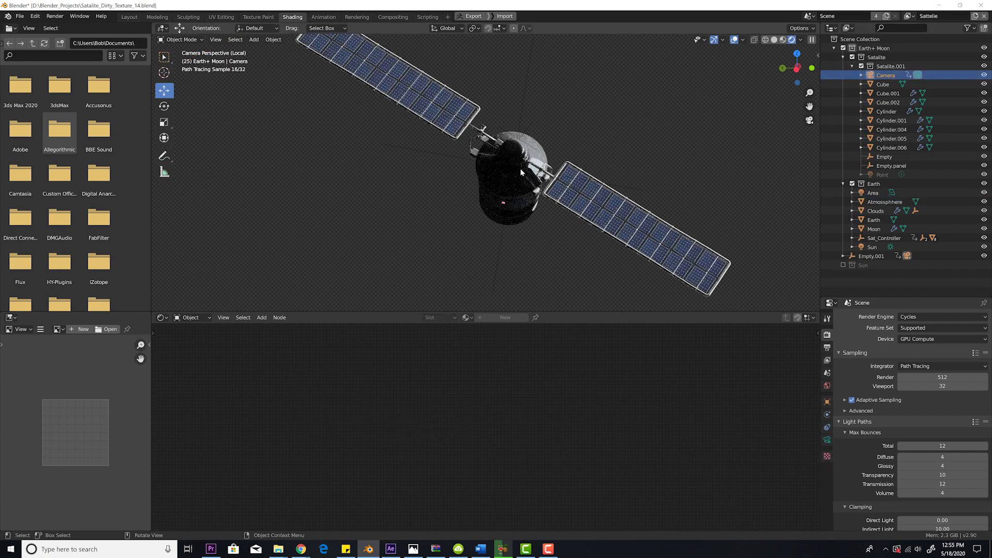
{"action": "left_click", "coordinate": [535, 149]}
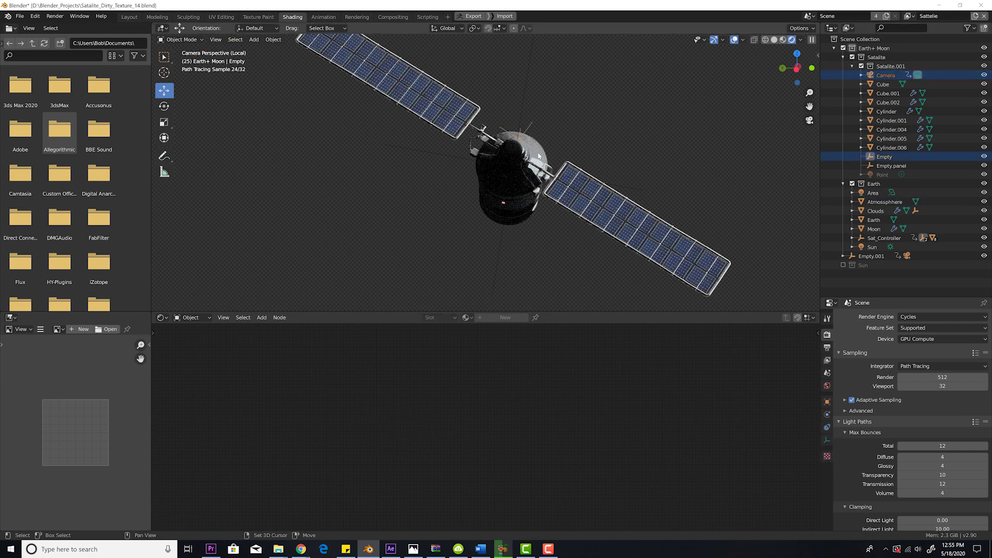
{"action": "left_click", "coordinate": [539, 155]}
{"action": "left_click", "coordinate": [511, 131]}
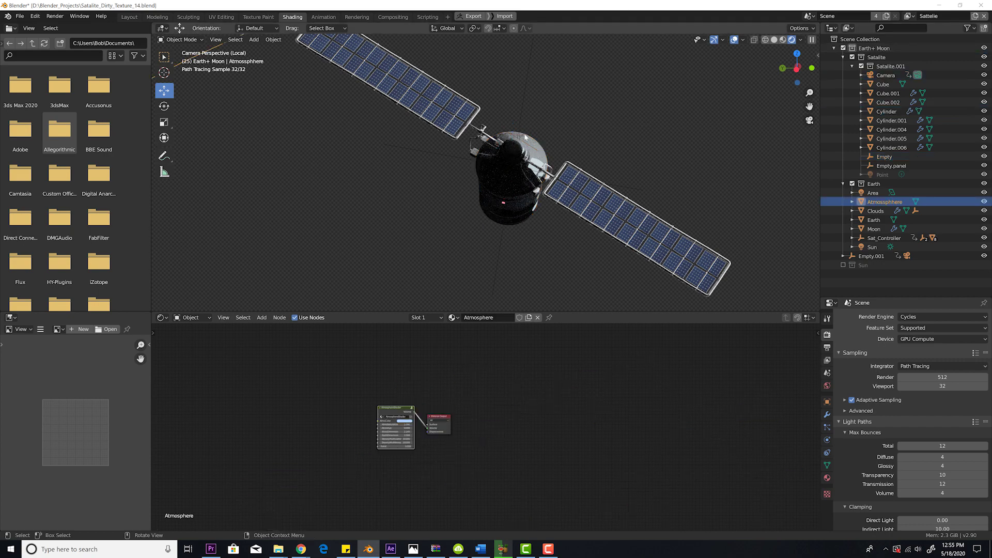
{"action": "left_click", "coordinate": [491, 188]}
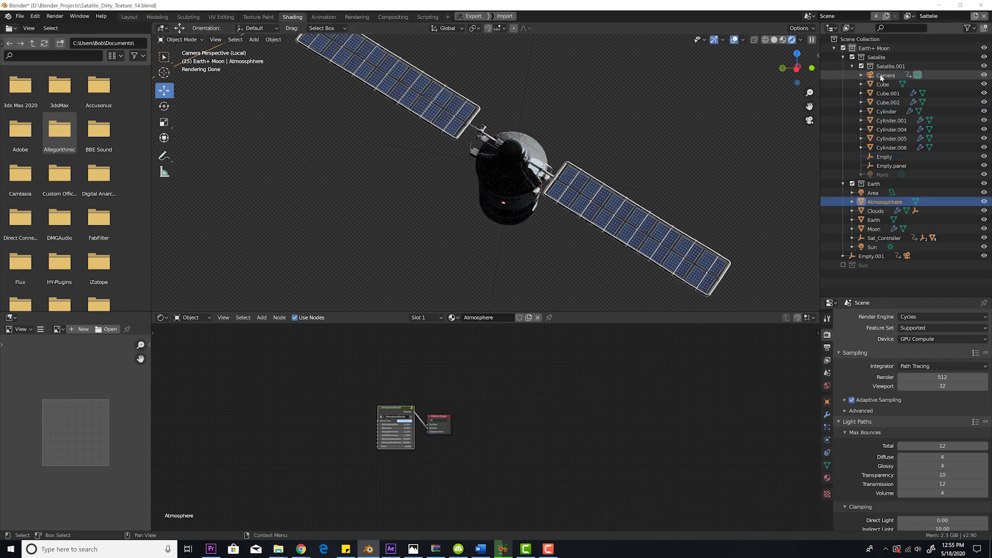
{"action": "left_click", "coordinate": [492, 181]}
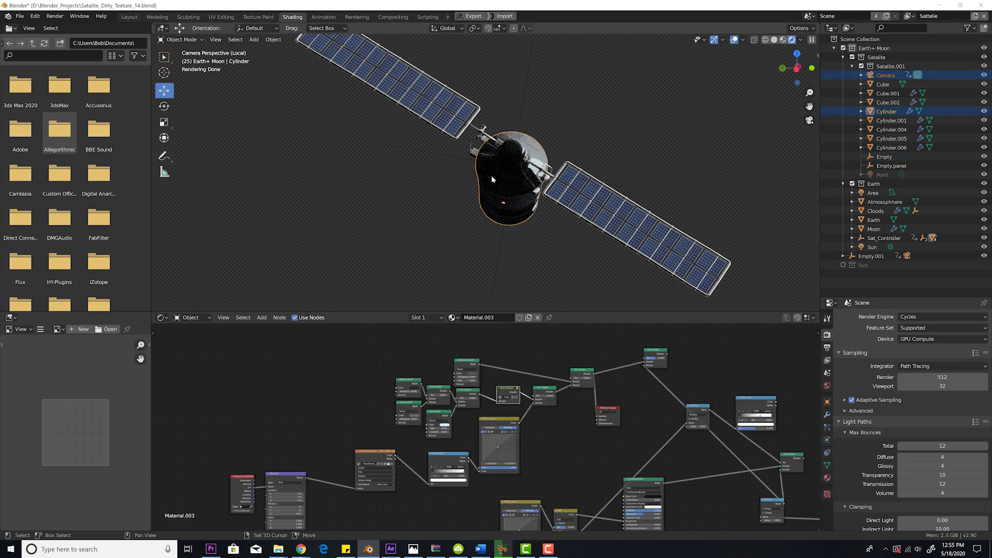
Export the camera and cylinder as an Adobe After Effects .jsx script
{"action": "left_click", "coordinate": [20, 17]}
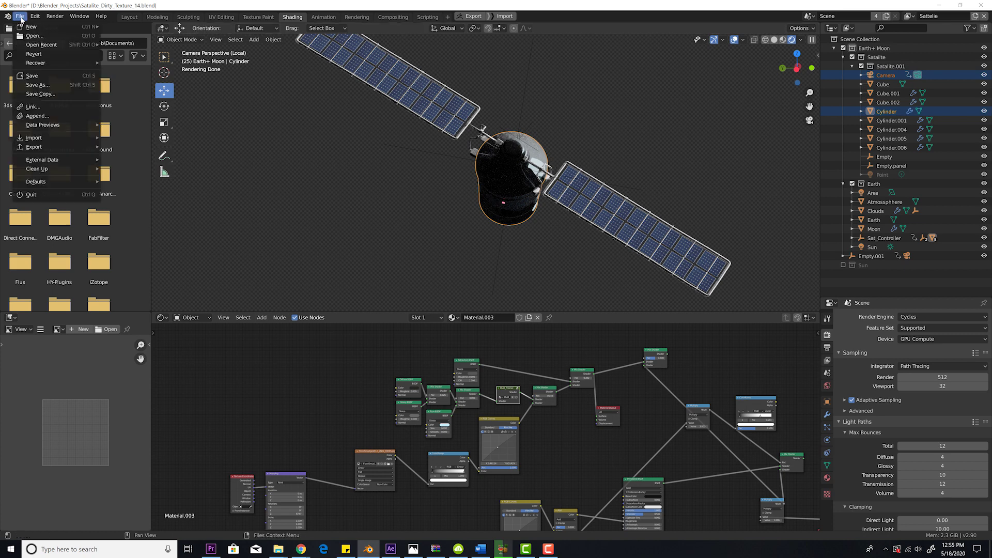
{"action": "mouse_move", "coordinate": [68, 150]}
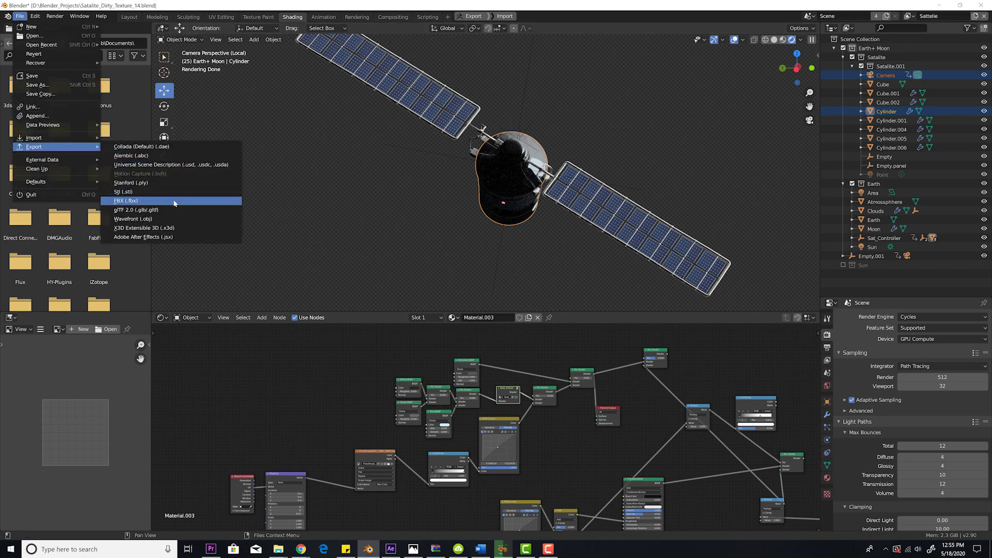
{"action": "left_click", "coordinate": [164, 237]}
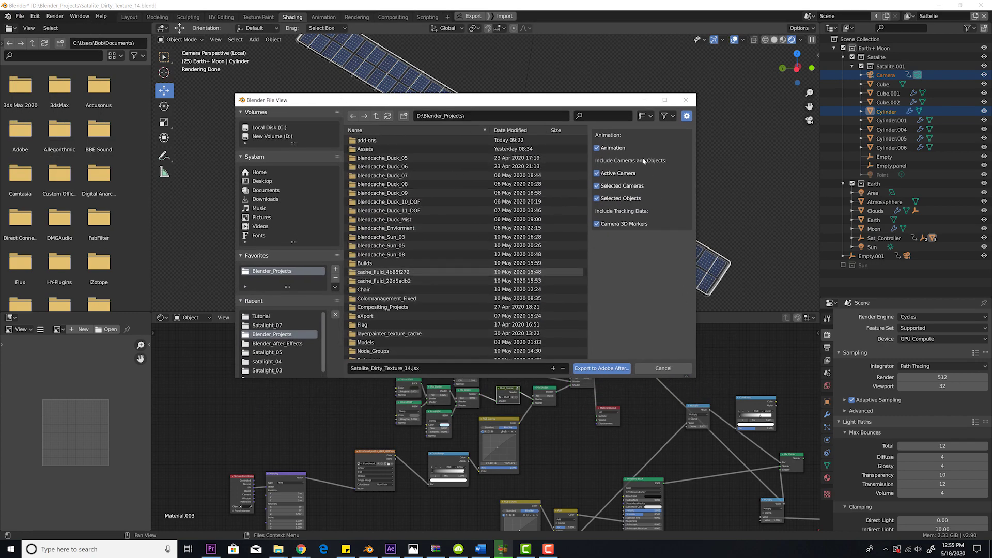
{"action": "left_click", "coordinate": [611, 369]}
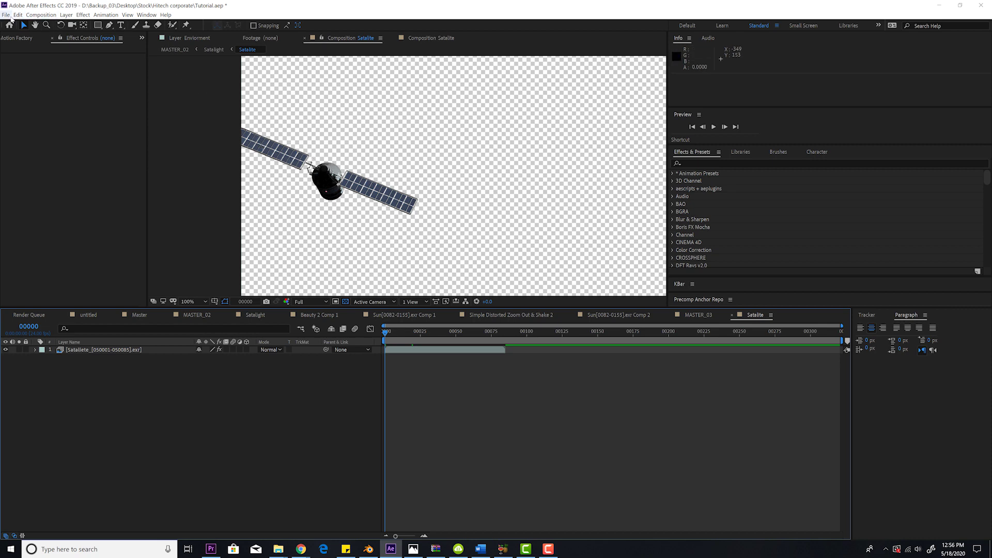
Run the Satalite_Dirty_Texture_12.jsx script and accept BlendComp_03 as the new comp name
{"action": "left_click", "coordinate": [7, 15]}
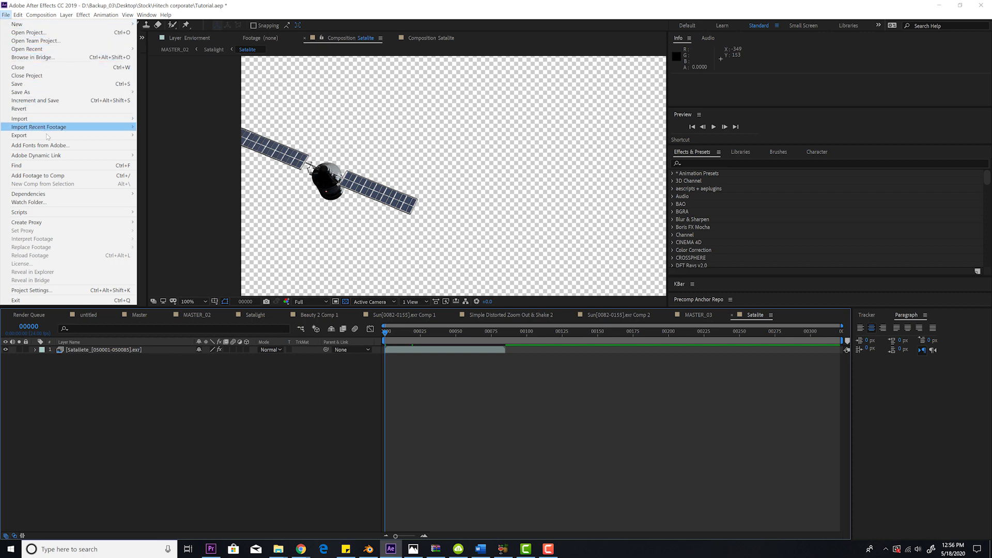
{"action": "mouse_move", "coordinate": [75, 212]}
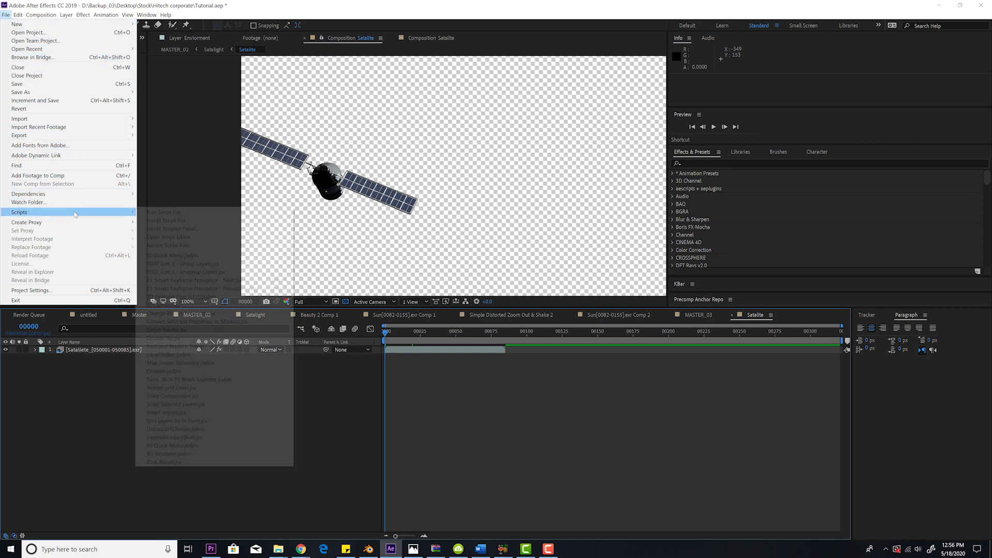
{"action": "left_click", "coordinate": [169, 212]}
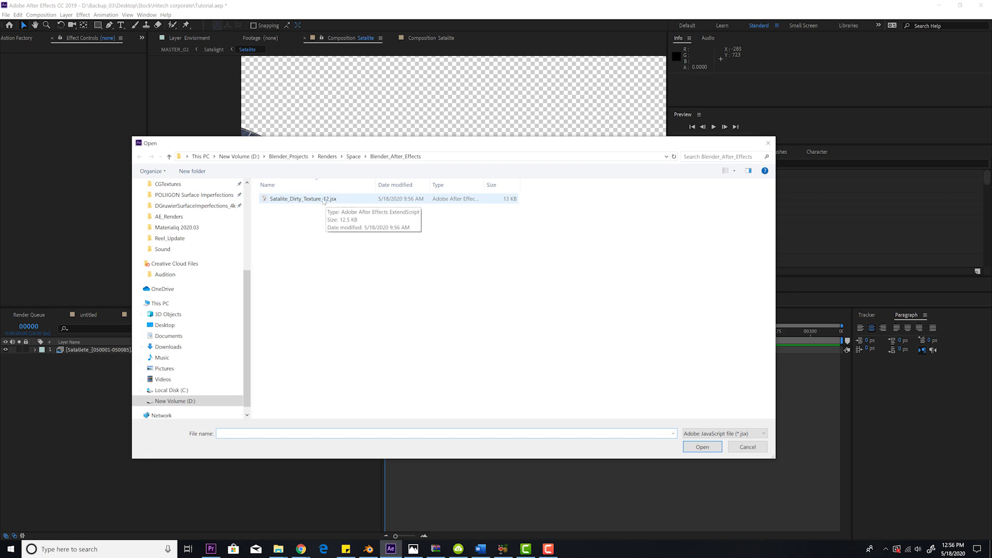
{"action": "double_click", "coordinate": [320, 202]}
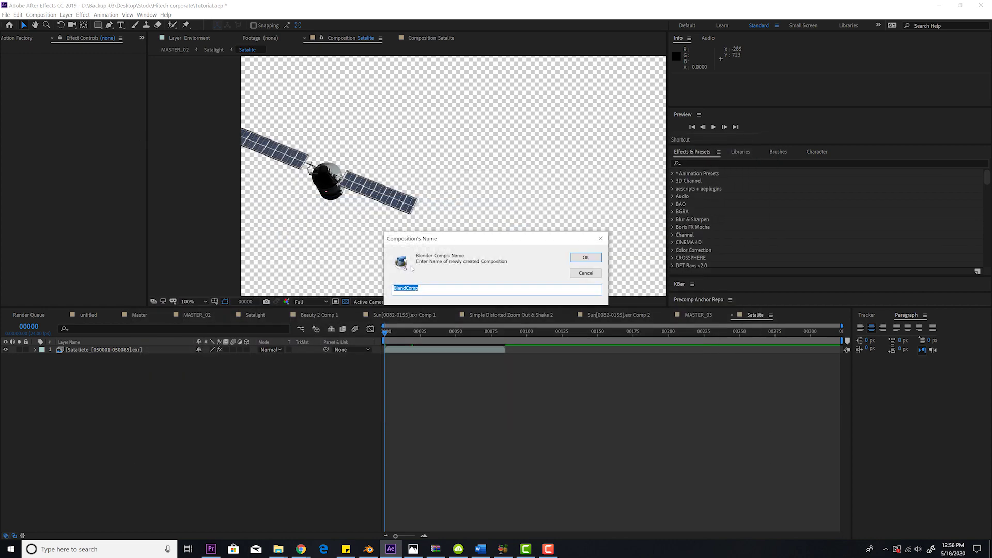
{"action": "left_click", "coordinate": [424, 290]}
{"action": "left_click", "coordinate": [586, 258]}
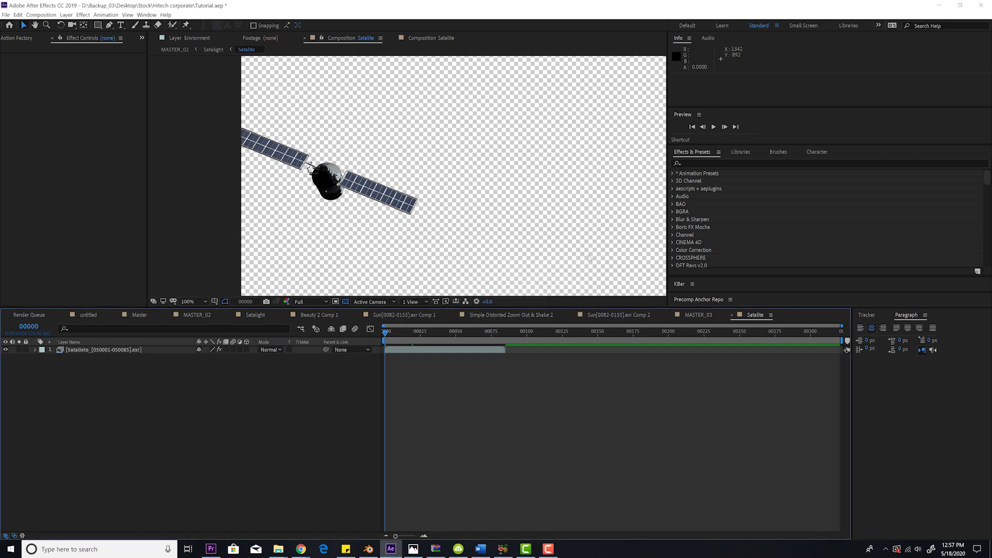
Show the Project panel and open the BlendComp_03 composition
{"action": "left_click", "coordinate": [141, 39]}
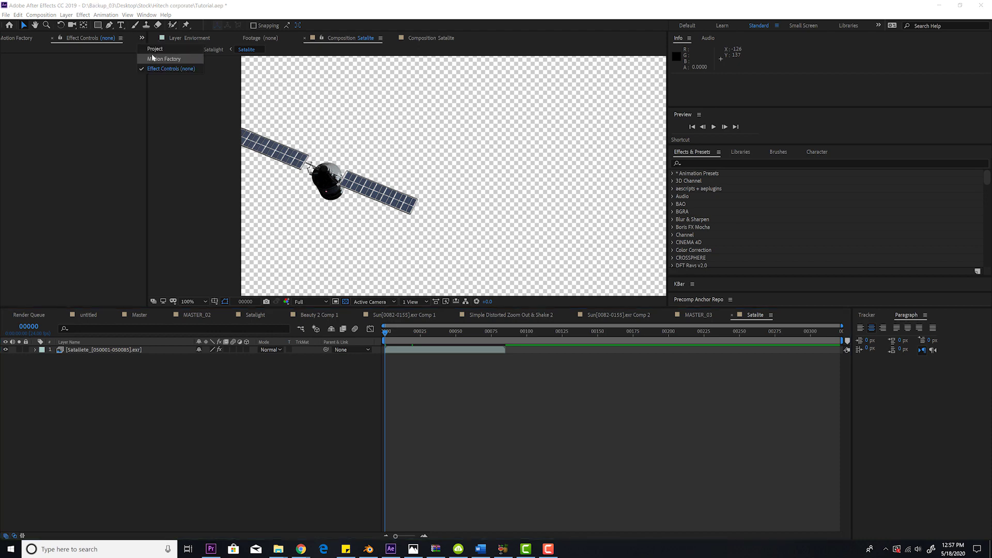
{"action": "left_click", "coordinate": [154, 50]}
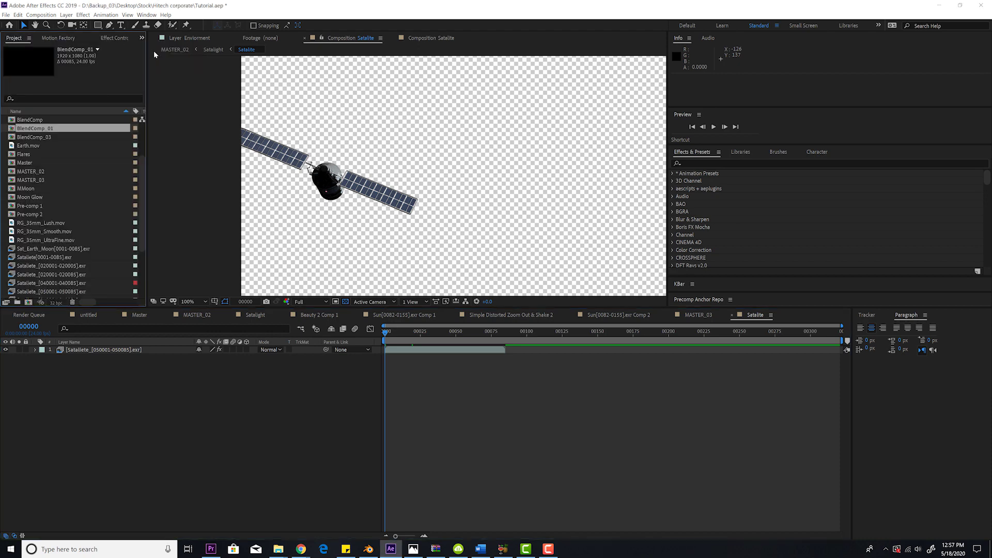
{"action": "left_click", "coordinate": [45, 137]}
{"action": "double_click", "coordinate": [37, 138]}
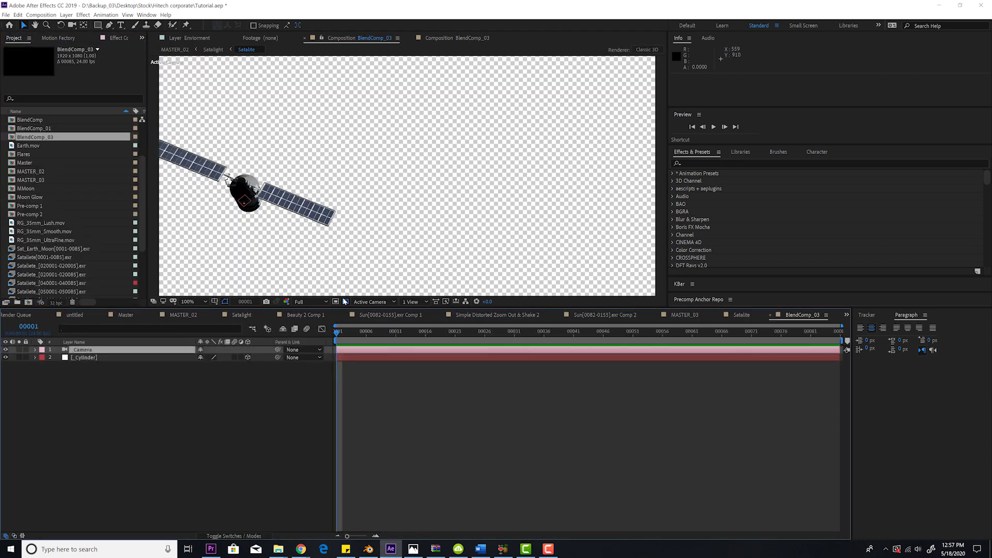
Scrub the Cylinder layer's animation, return to frame 0 and select both layers
{"action": "scroll", "coordinate": [319, 208], "scroll_direction": "down", "scroll_amount": 3}
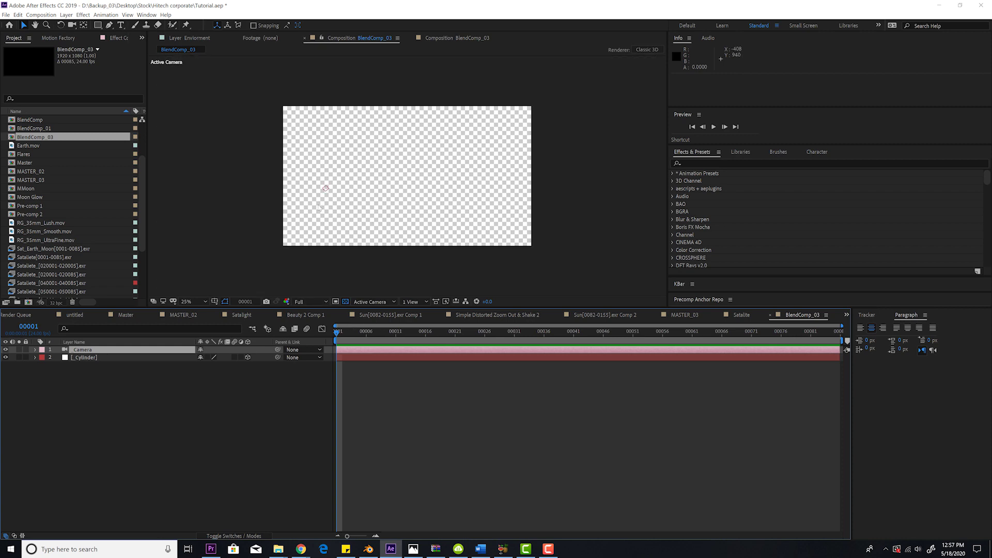
{"action": "left_click", "coordinate": [83, 357]}
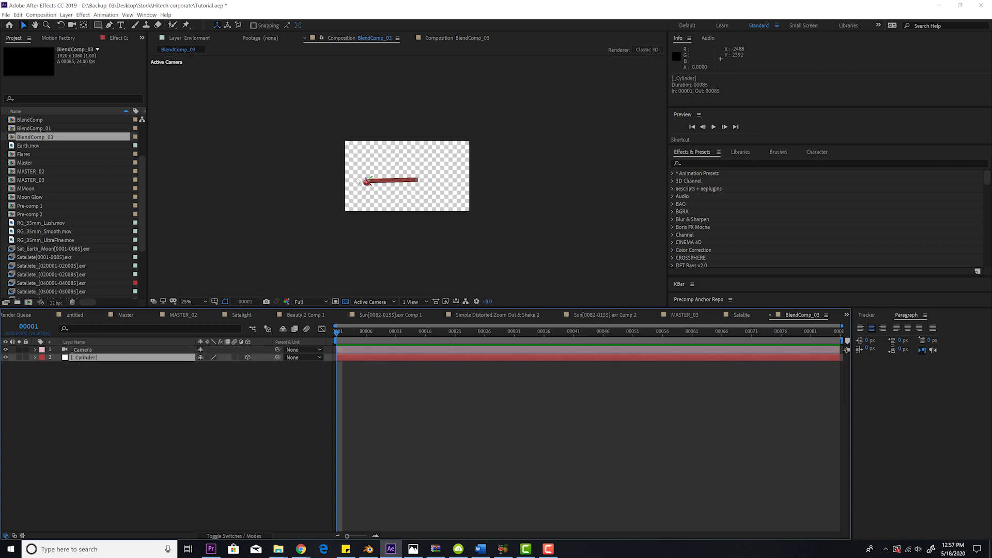
{"action": "left_click_drag", "start_coordinate": [363, 339], "coordinate": [319, 335]}
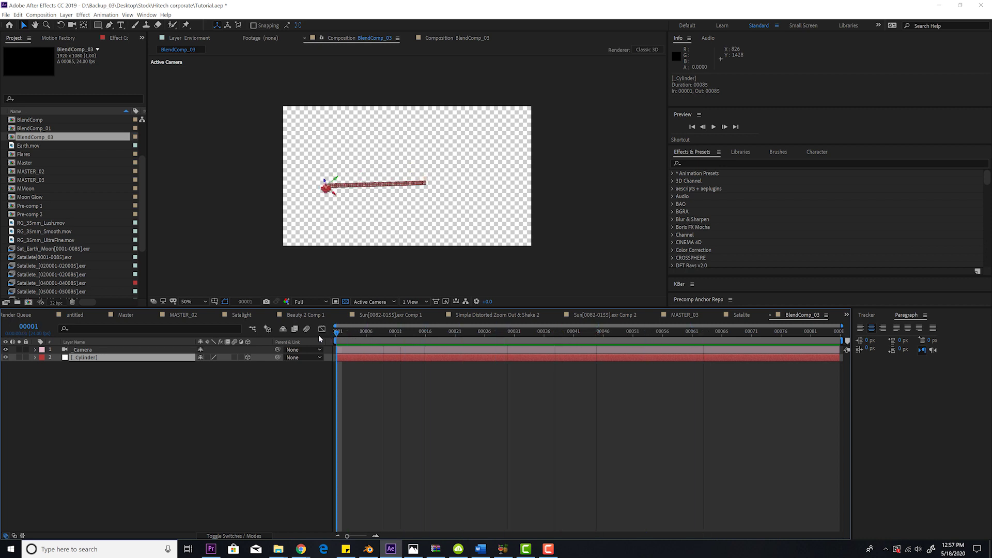
{"action": "left_click", "coordinate": [123, 386]}
{"action": "key", "text": "ctrl+a"}
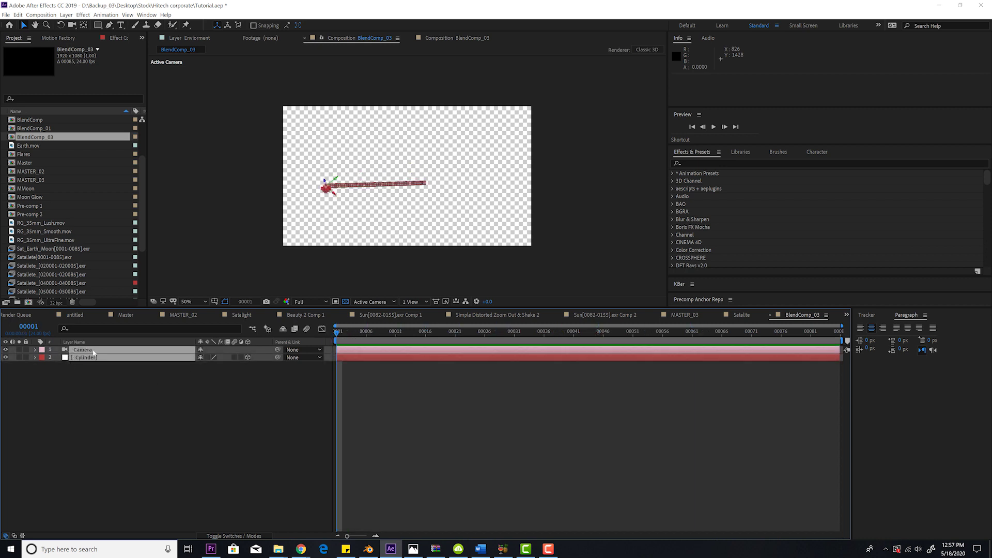
Copy the Camera and Cylinder layers and paste them into the Satalite comp
{"action": "key", "text": "ctrl+c"}
{"action": "key", "text": "shift+comma"}
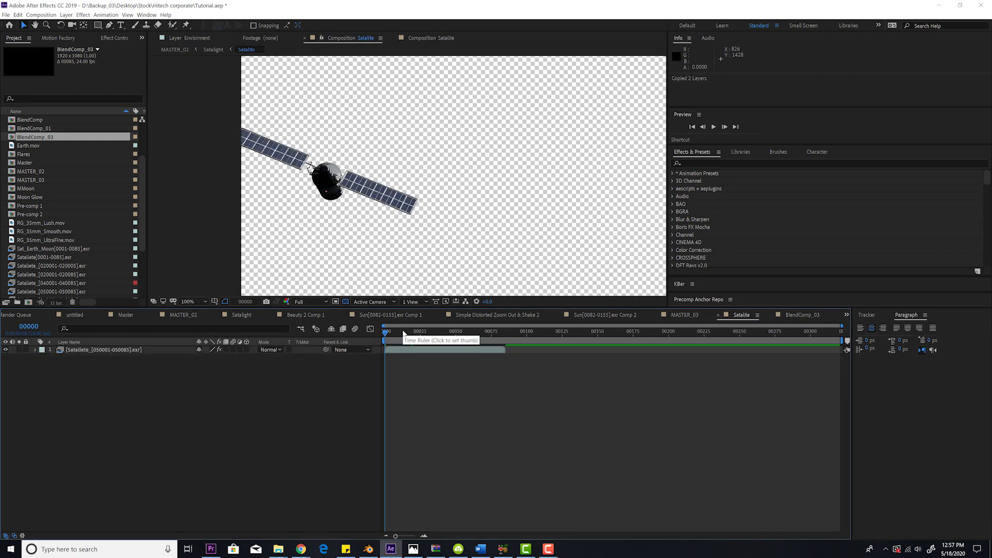
{"action": "key", "text": "ctrl+v"}
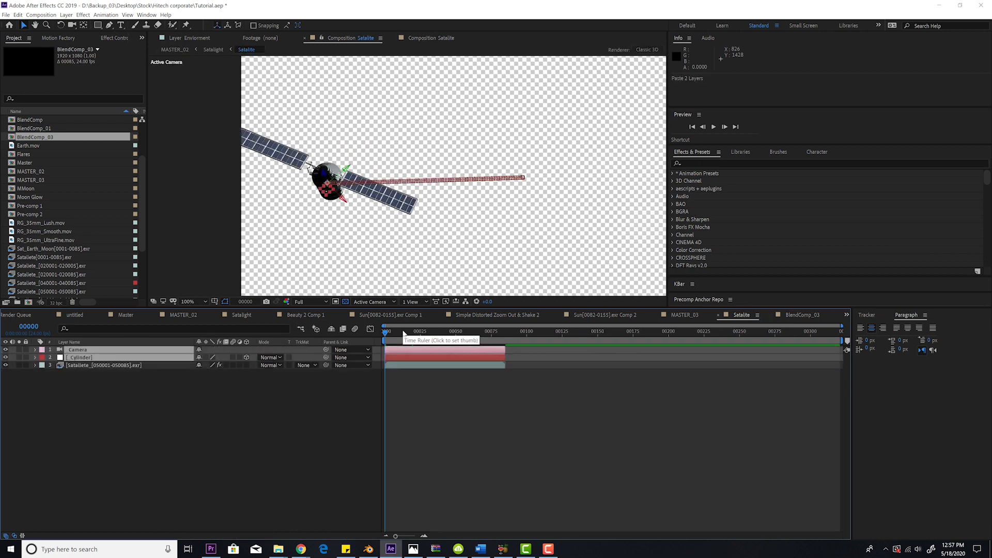
Scrub the Satalite timeline to check the pasted layers align with the satellite
{"action": "left_click_drag", "start_coordinate": [404, 333], "coordinate": [373, 333]}
{"action": "scroll", "coordinate": [432, 202], "scroll_direction": "up", "scroll_amount": 4}
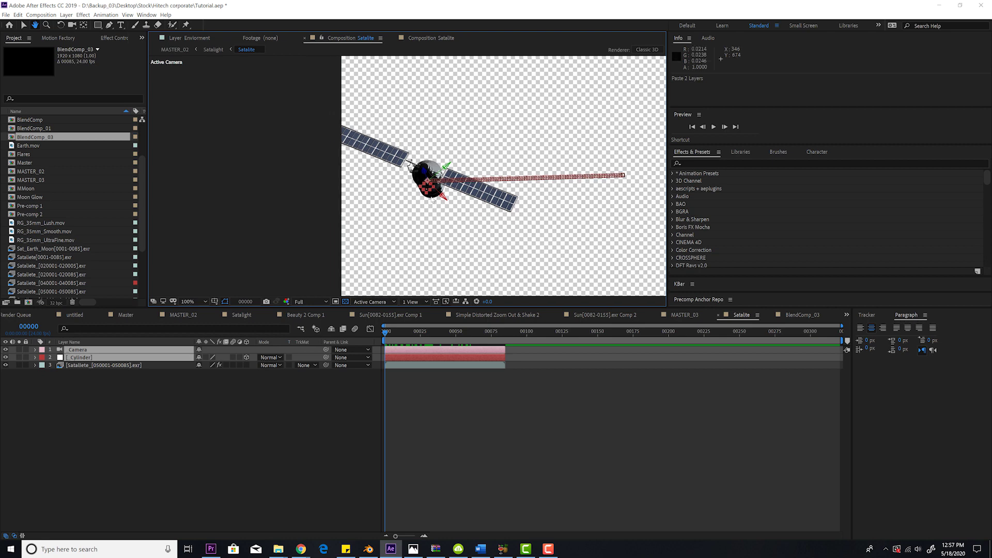
{"action": "left_click", "coordinate": [469, 406]}
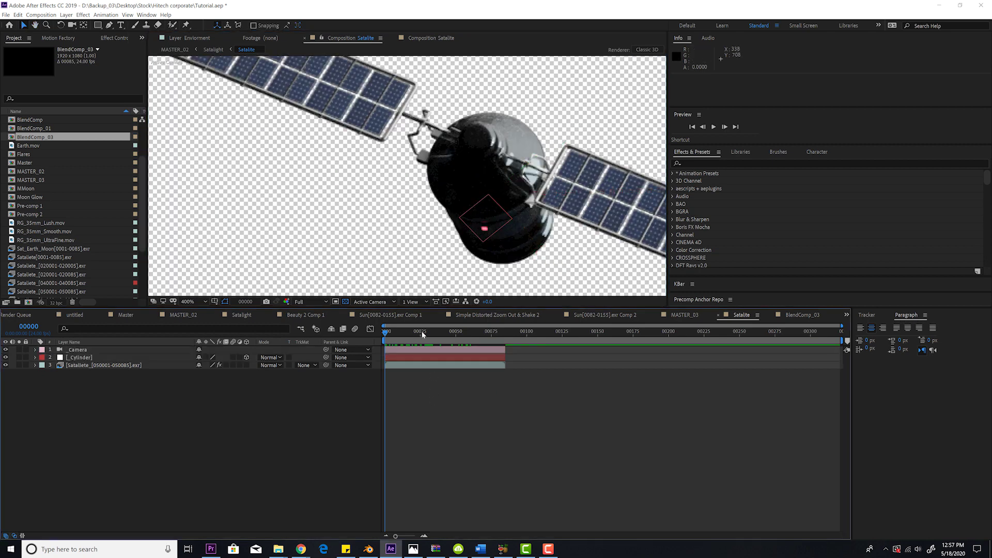
{"action": "left_click", "coordinate": [402, 334]}
{"action": "left_click_drag", "start_coordinate": [406, 334], "coordinate": [362, 329]}
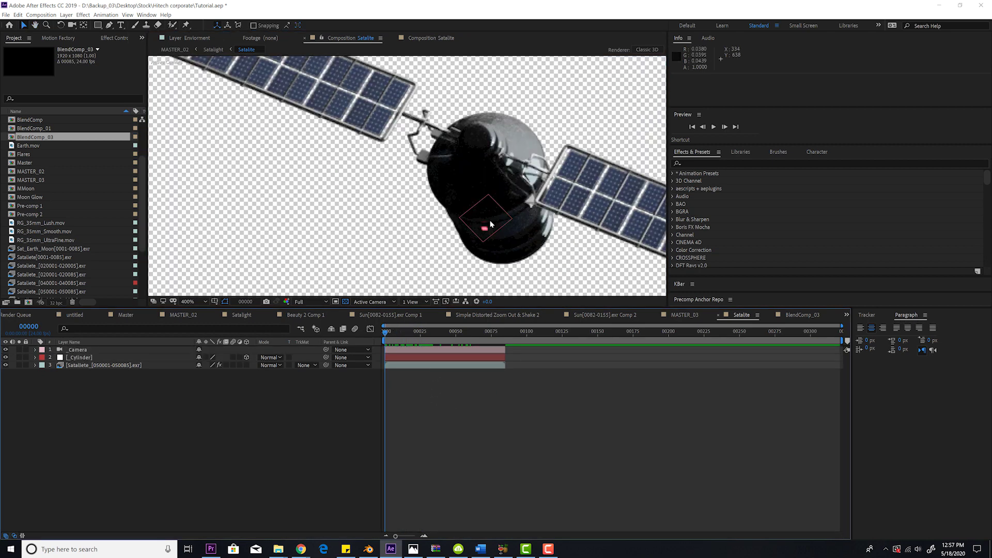
{"action": "scroll", "coordinate": [494, 226], "scroll_direction": "down", "scroll_amount": 2}
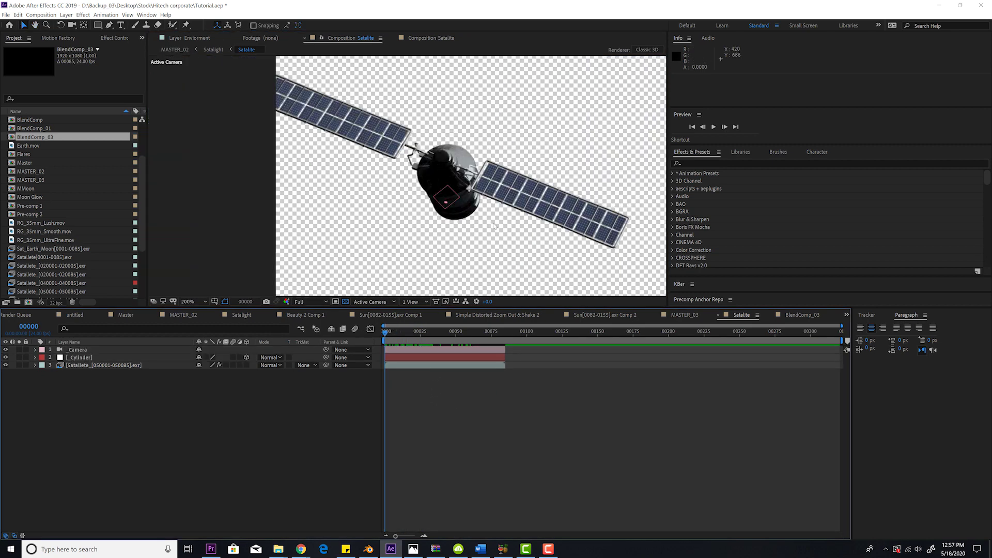
{"action": "left_click", "coordinate": [66, 14]}
Add a new adjustment layer and apply the Deep Glow effect to it
{"action": "mouse_move", "coordinate": [85, 25]}
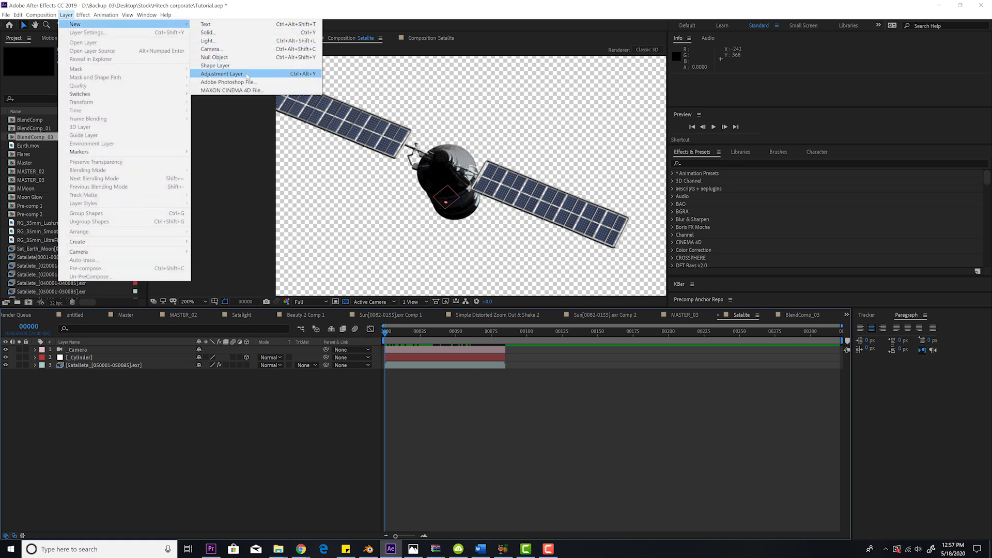
{"action": "left_click", "coordinate": [222, 73]}
{"action": "left_click", "coordinate": [692, 164]}
{"action": "type", "text": "deep"}
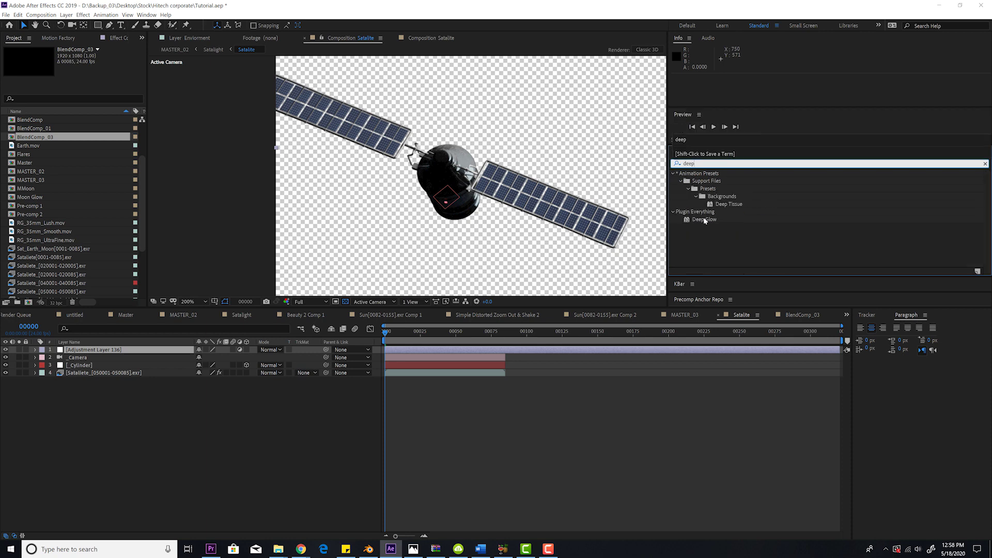
{"action": "left_click_drag", "start_coordinate": [705, 219], "coordinate": [86, 354]}
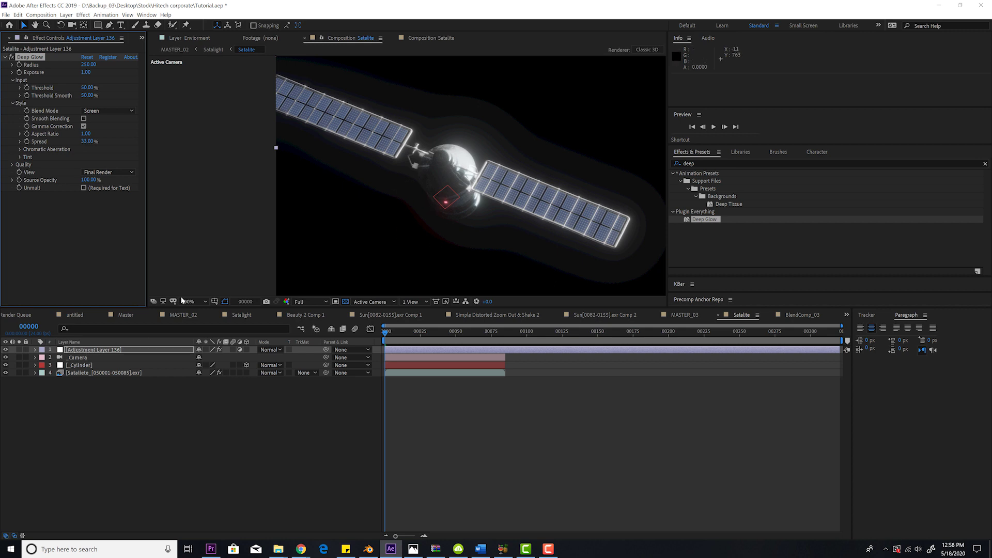
Rename the adjustment layer to Glow
{"action": "left_click", "coordinate": [85, 352]}
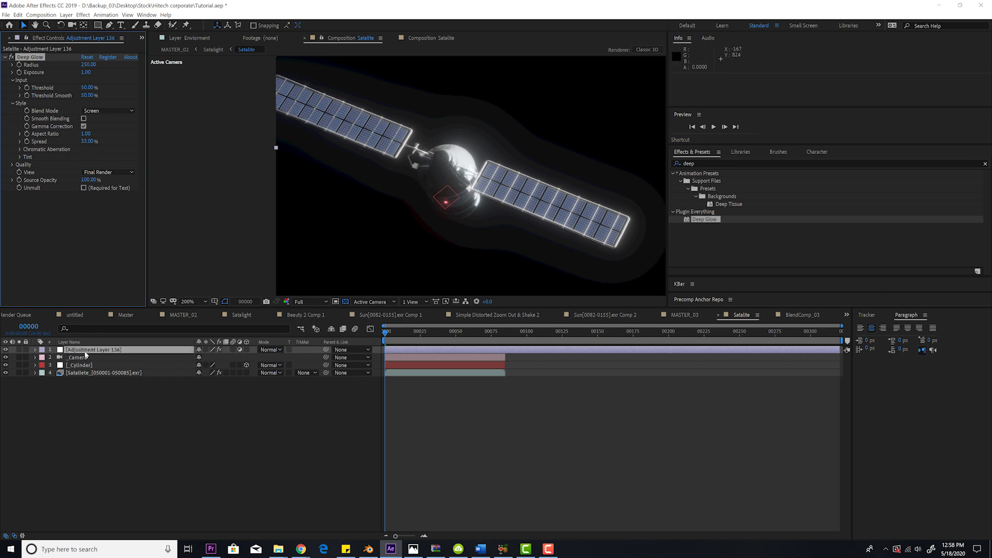
{"action": "key", "text": "Return"}
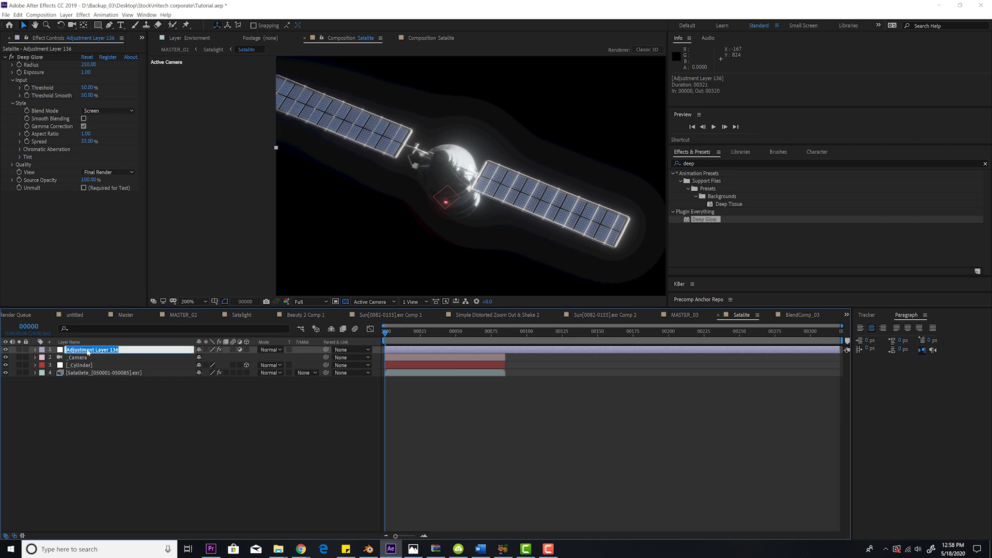
{"action": "type", "text": "Glow"}
{"action": "key", "text": "Return"}
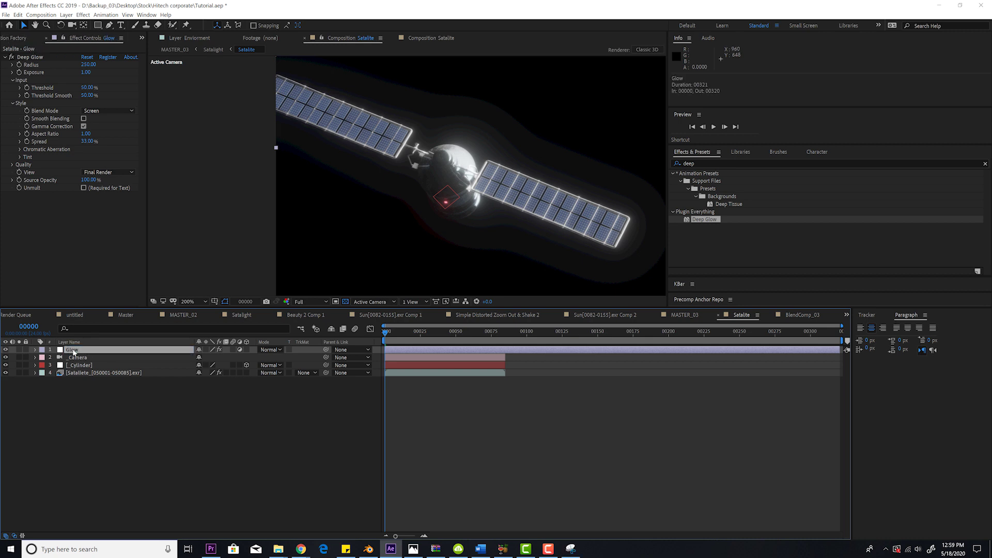
Reduce Deep Glow's radius, set threshold to 74% and enable Smooth Blending
{"action": "left_click", "coordinate": [86, 65]}
{"action": "type", "text": "55"}
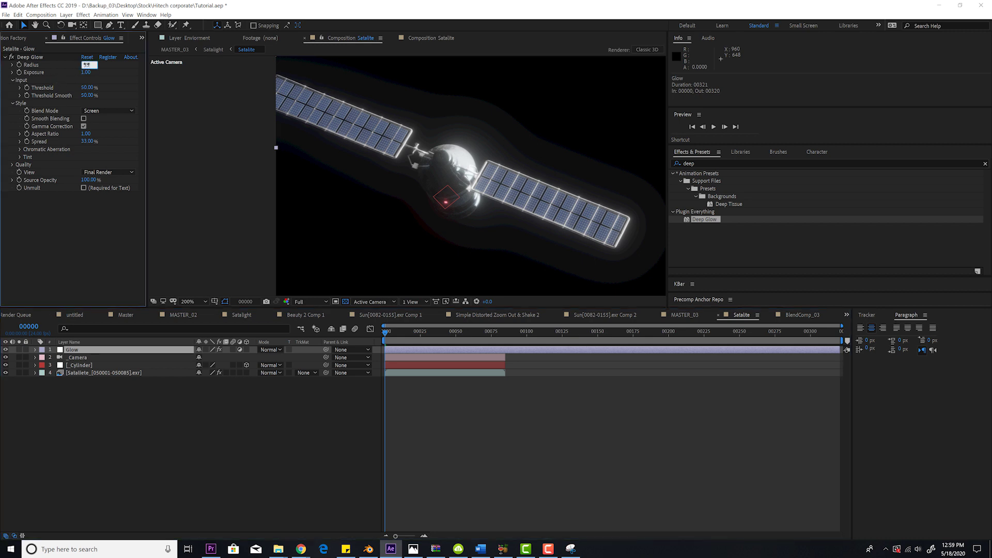
{"action": "type", "text": "3"}
{"action": "key", "text": "Return"}
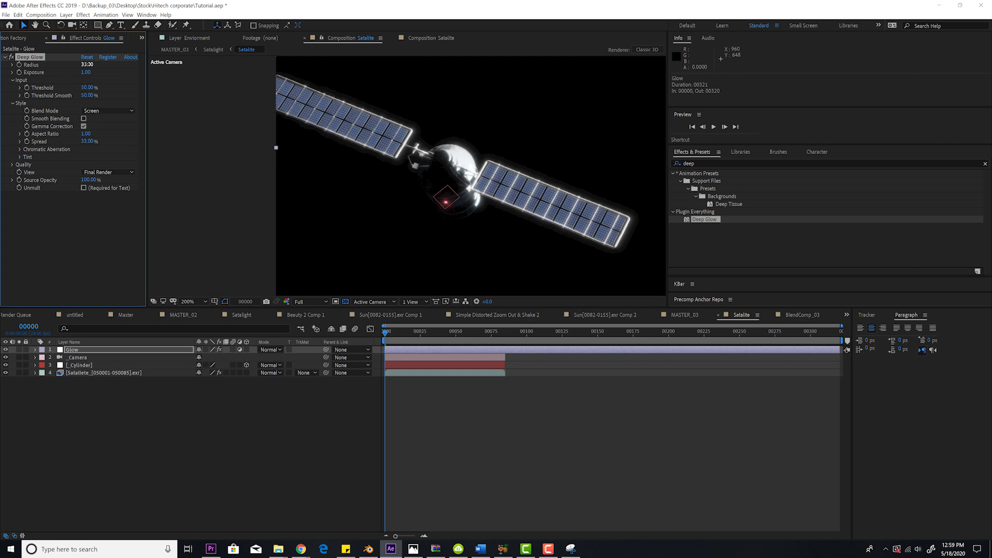
{"action": "left_click", "coordinate": [86, 71]}
{"action": "key", "text": "Tab"}
{"action": "key", "text": "Return"}
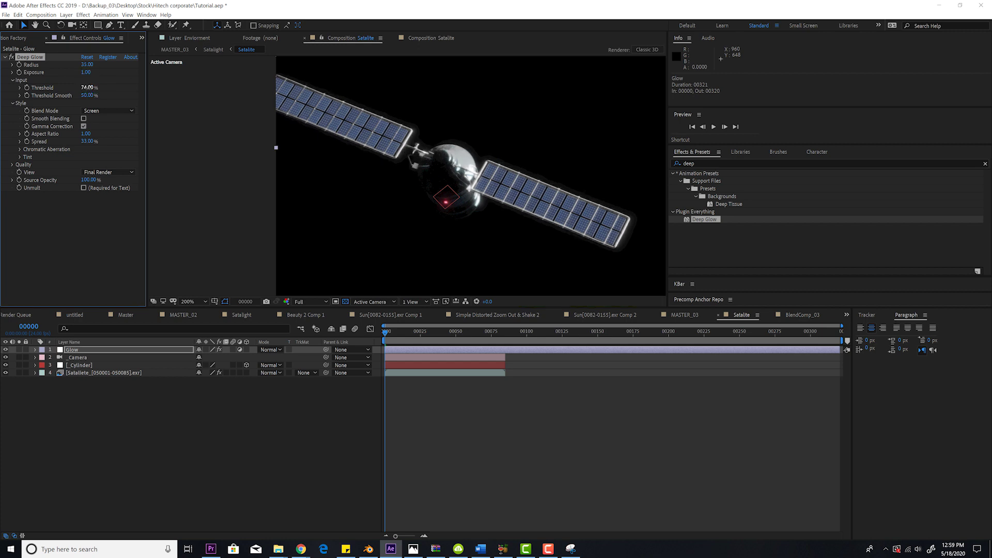
{"action": "left_click", "coordinate": [83, 119]}
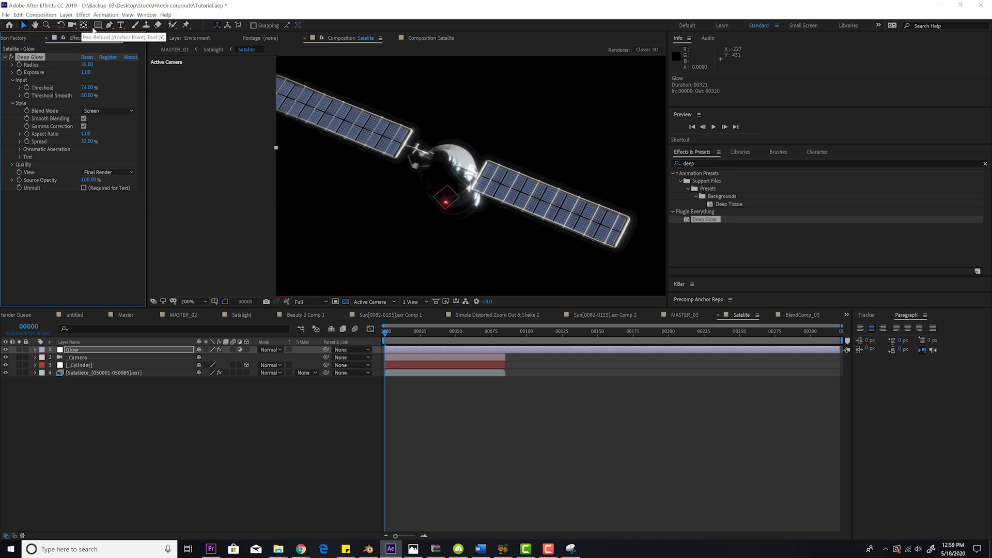
{"action": "left_click", "coordinate": [97, 25]}
Draw an ellipse mask over the satellite's red light on the Glow layer
{"action": "left_click", "coordinate": [137, 45]}
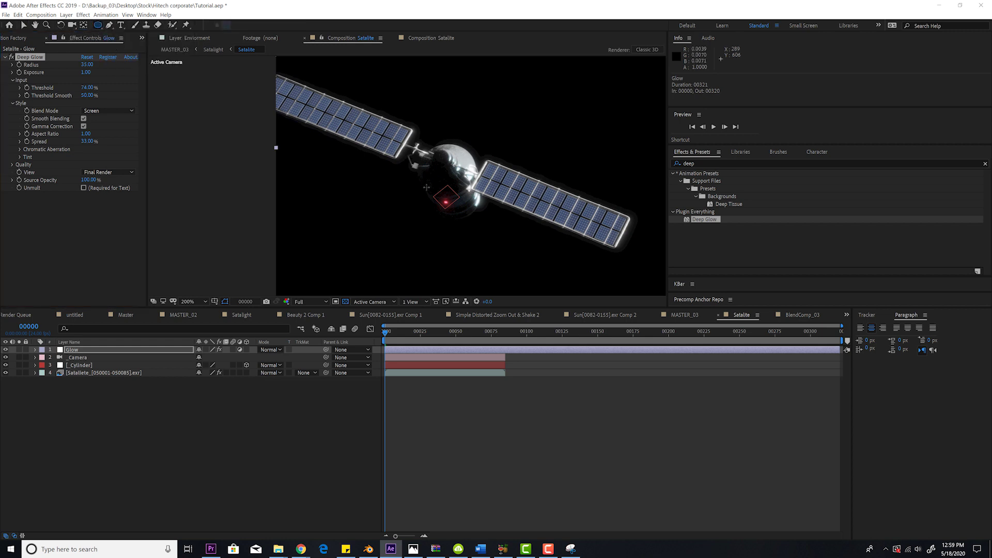
{"action": "left_click_drag", "start_coordinate": [428, 186], "coordinate": [464, 215]}
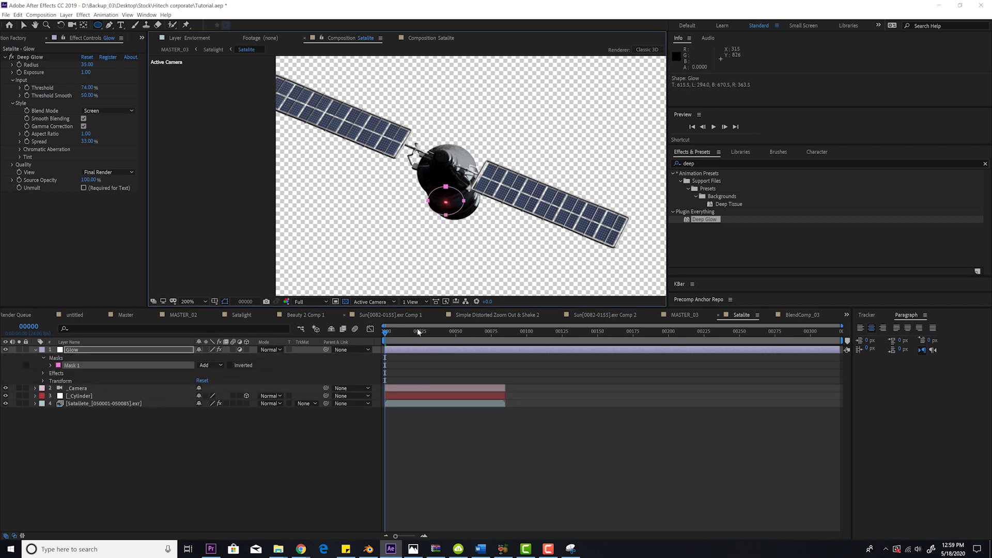
{"action": "mouse_move", "coordinate": [390, 334]}
{"action": "left_mouse_down"}
{"action": "mouse_move", "coordinate": [406, 334]}
{"action": "mouse_move", "coordinate": [383, 336]}
{"action": "left_mouse_up"}
{"action": "key", "text": "period"}
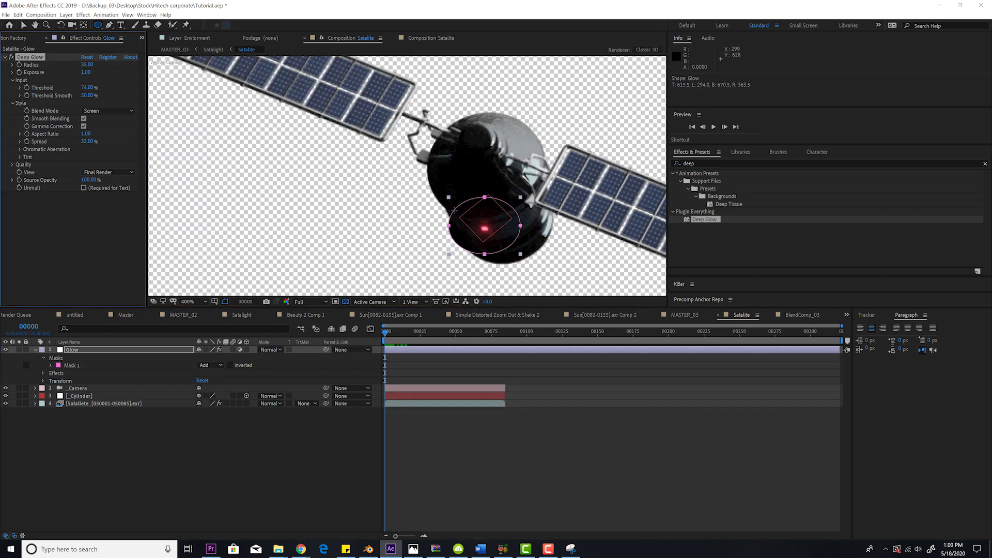
Reshape Mask 1 into a small circle tightly around the red light
{"action": "left_click", "coordinate": [71, 351]}
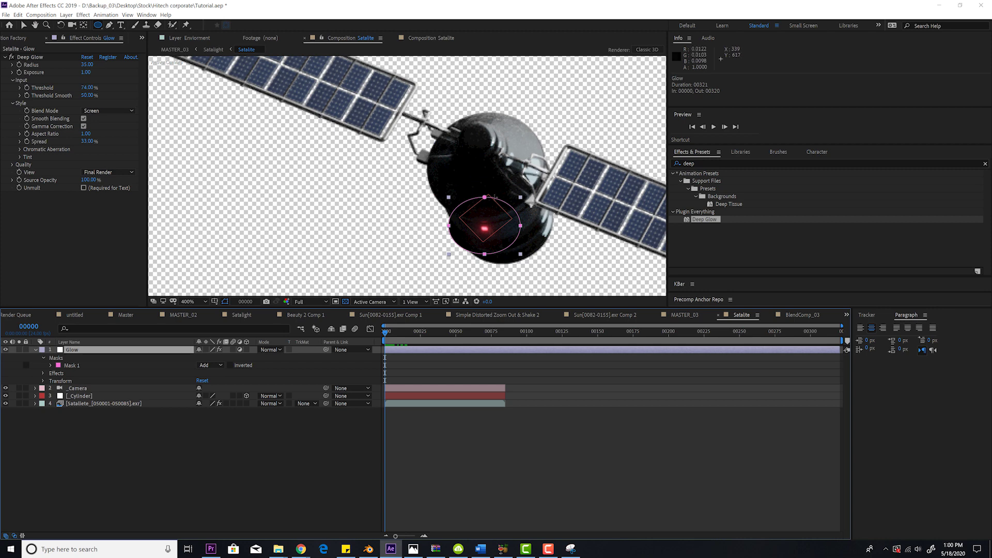
{"action": "key", "text": "v"}
{"action": "left_click", "coordinate": [450, 226]}
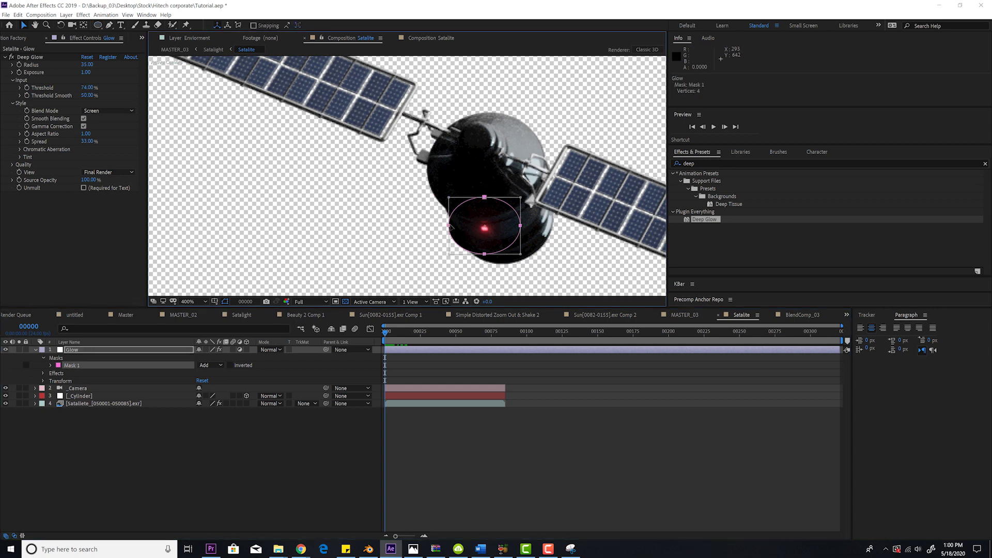
{"action": "left_click_drag", "start_coordinate": [448, 225], "coordinate": [460, 225]}
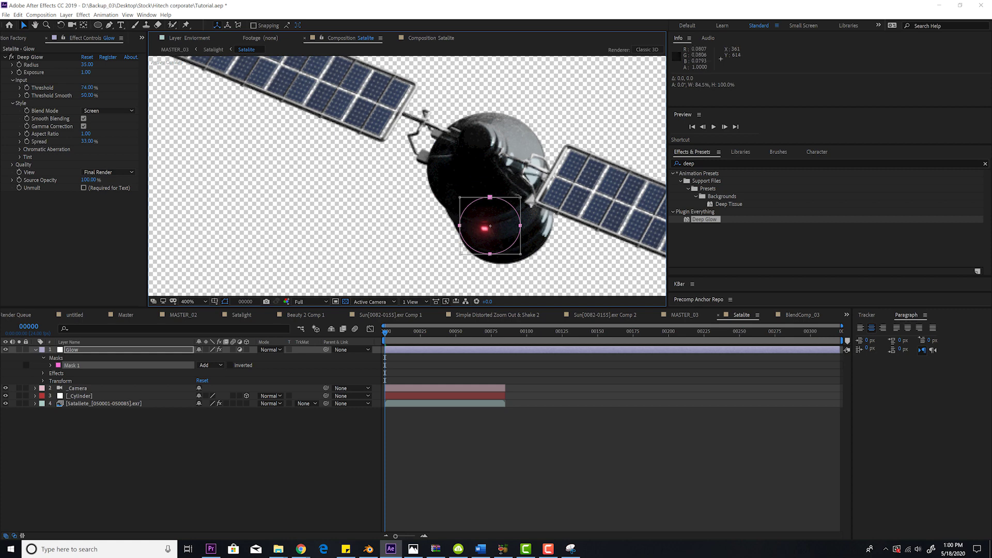
{"action": "left_click_drag", "start_coordinate": [521, 197], "coordinate": [497, 223]}
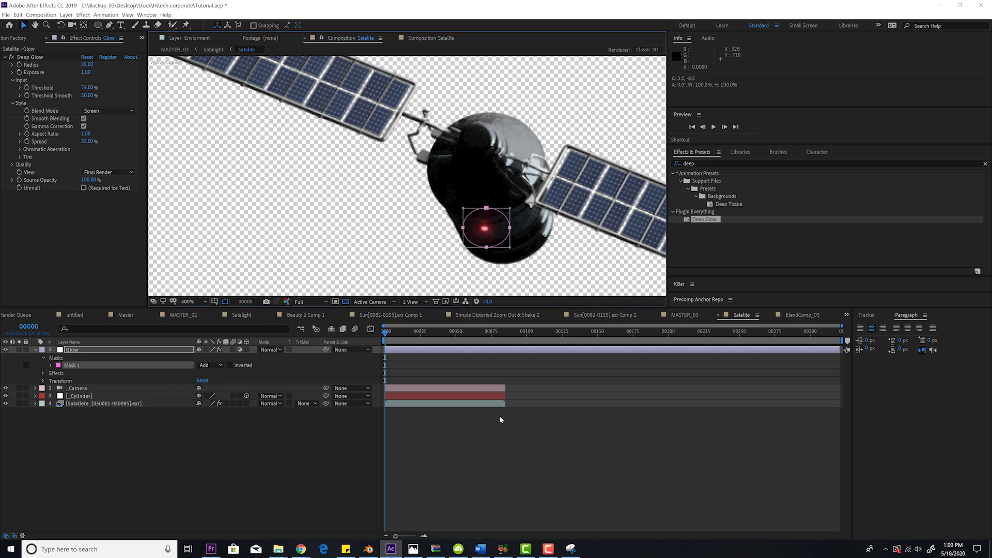
{"action": "left_click", "coordinate": [486, 231]}
{"action": "key", "text": "comma"}
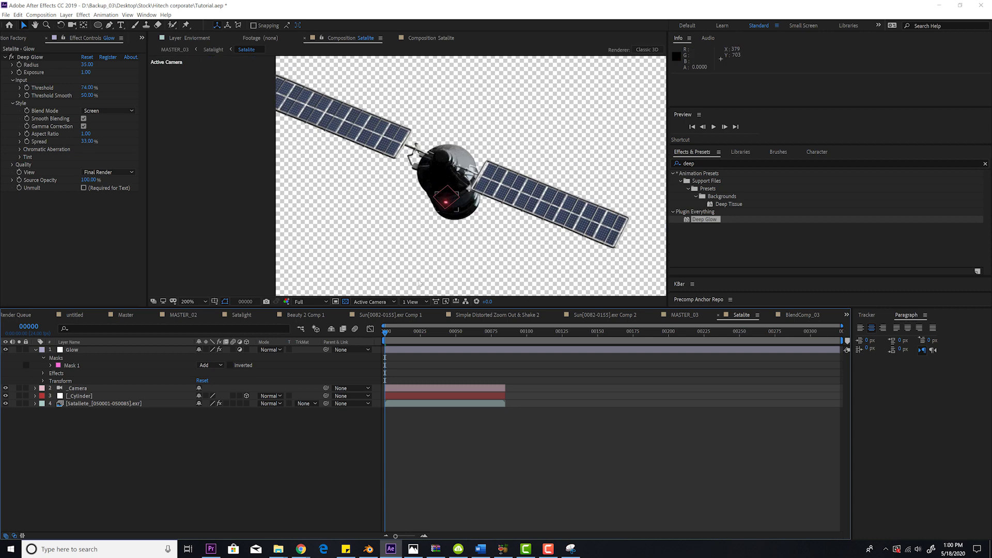
{"action": "left_click_drag", "start_coordinate": [385, 345], "coordinate": [410, 345]}
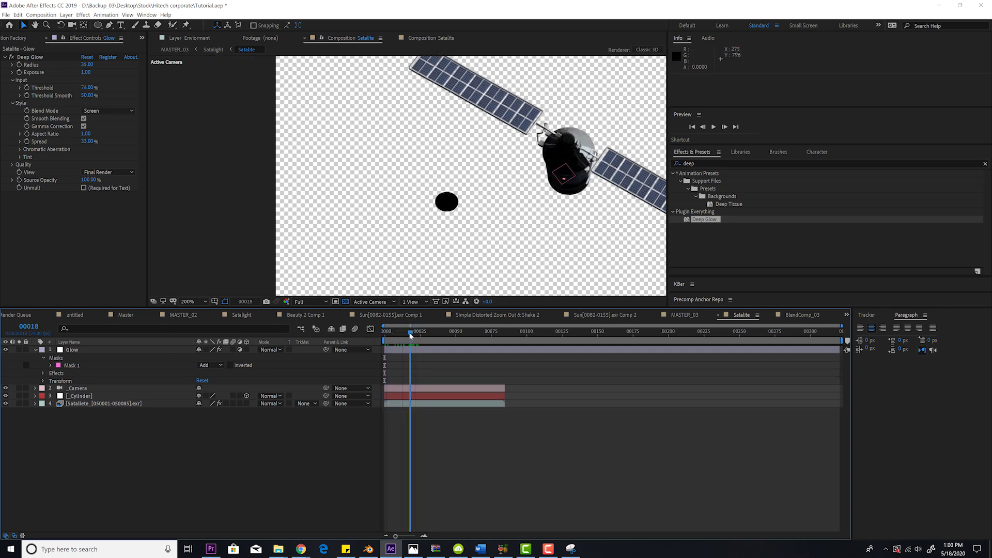
{"action": "left_click", "coordinate": [7, 350]}
{"action": "left_click", "coordinate": [6, 350]}
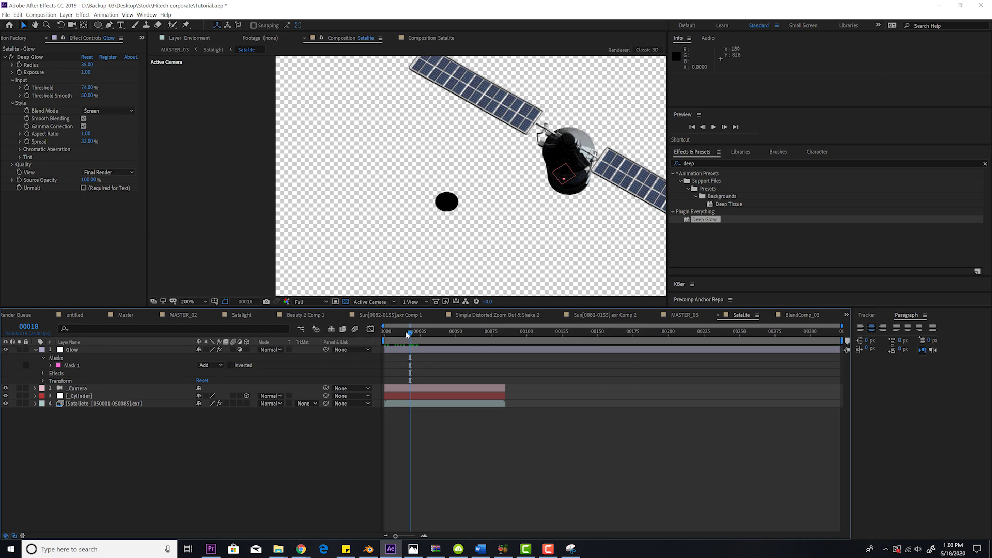
{"action": "left_click_drag", "start_coordinate": [408, 334], "coordinate": [367, 333]}
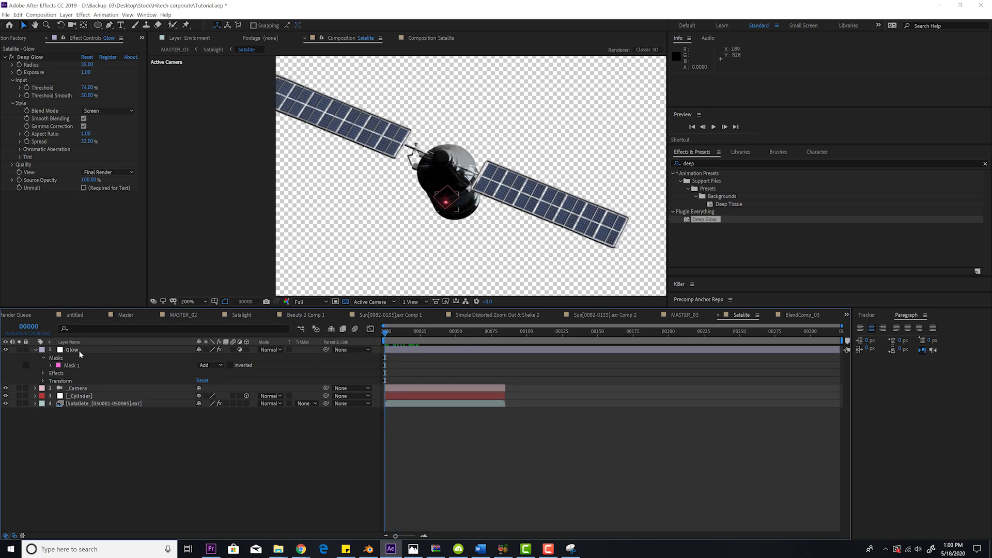
{"action": "left_click", "coordinate": [79, 396]}
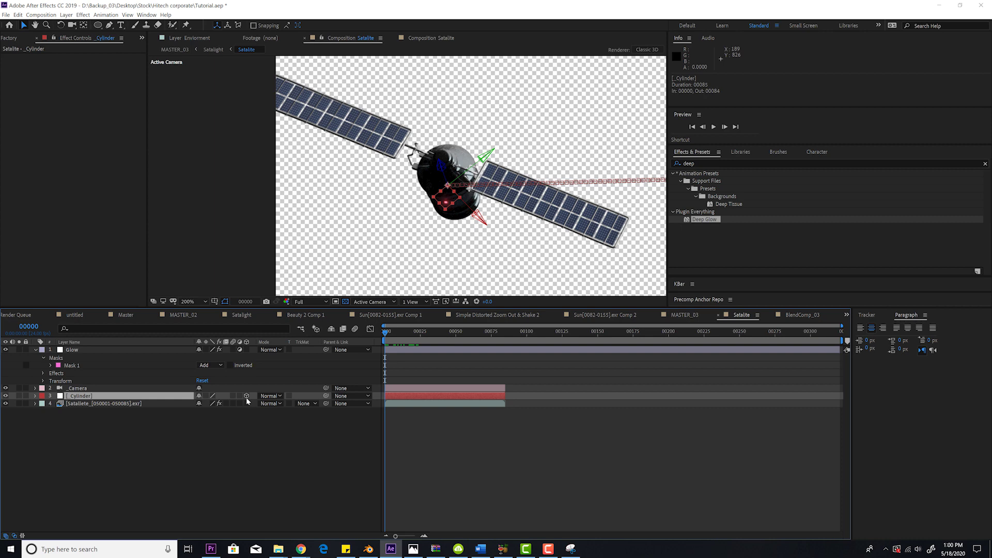
{"action": "left_click", "coordinate": [80, 351]}
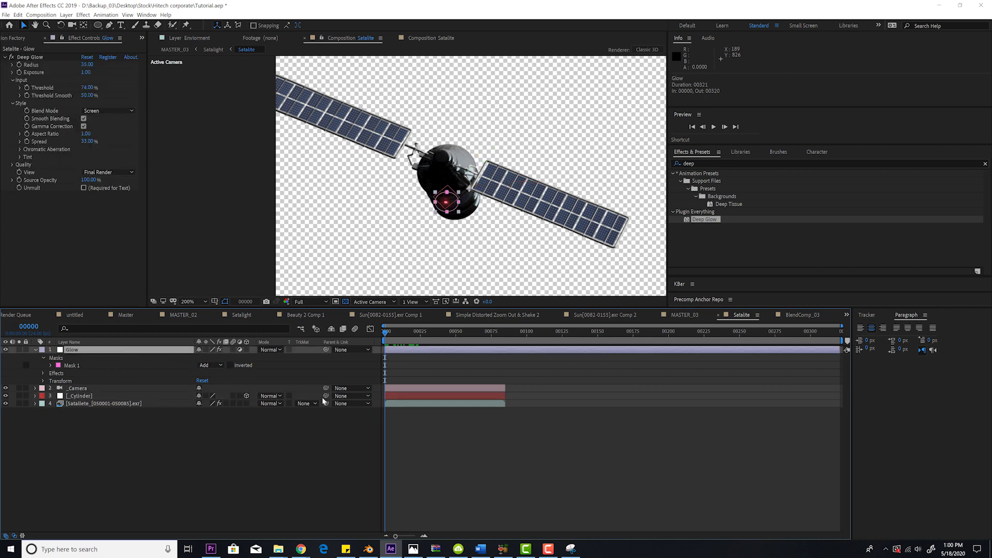
{"action": "mouse_move", "coordinate": [327, 351]}
{"action": "left_mouse_down"}
{"action": "mouse_move", "coordinate": [170, 398]}
{"action": "mouse_move", "coordinate": [315, 349]}
{"action": "left_mouse_up"}
Add the toComp([0,0]) expression template to the Glow layer's Position
{"action": "left_click", "coordinate": [76, 351]}
{"action": "key", "text": "p"}
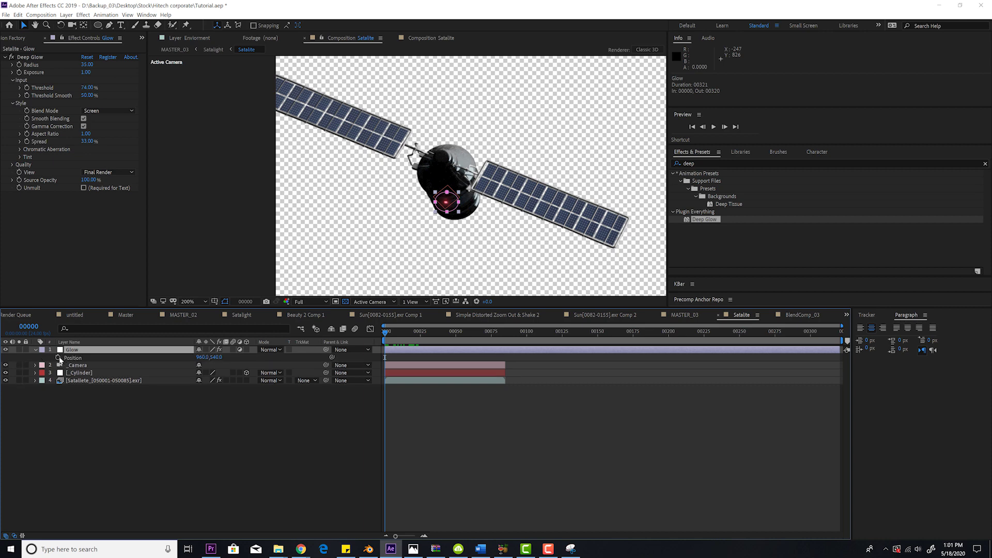
{"action": "left_click", "coordinate": [58, 358], "text": "alt"}
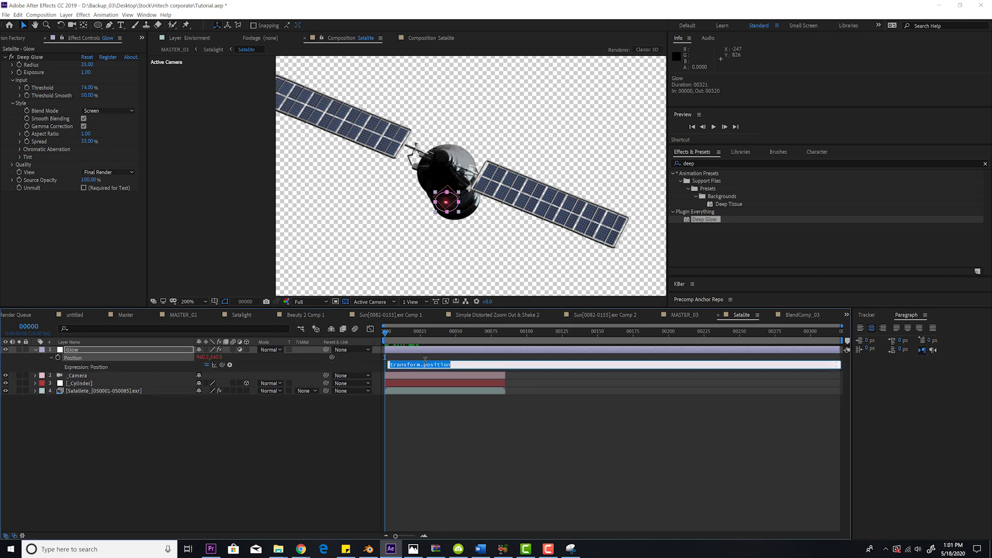
{"action": "type", "text": "thisComp.layer(\"LAYER NAME\").toComp([0,0])"}
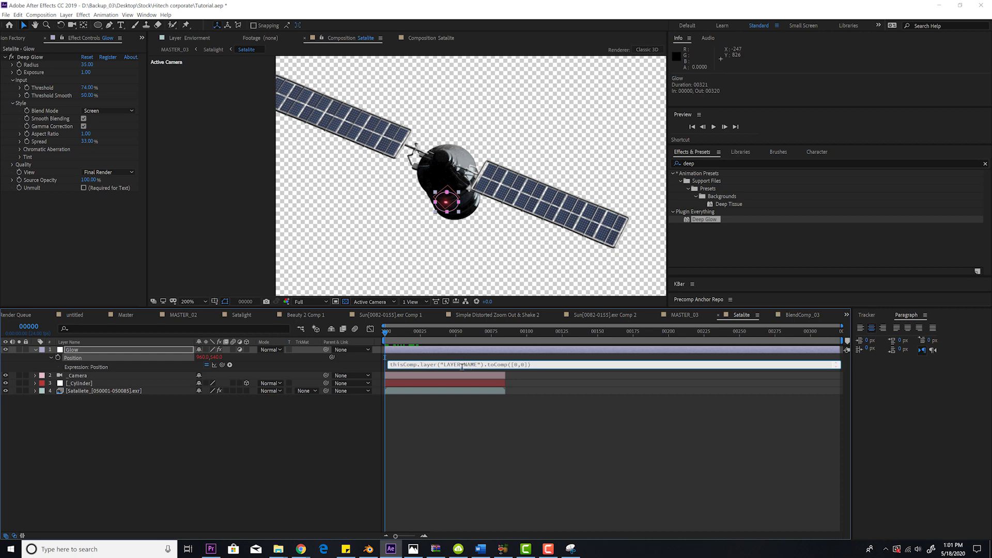
Replace the LAYER NAME placeholder with _Cylinder and commit the expression
{"action": "left_click", "coordinate": [80, 384]}
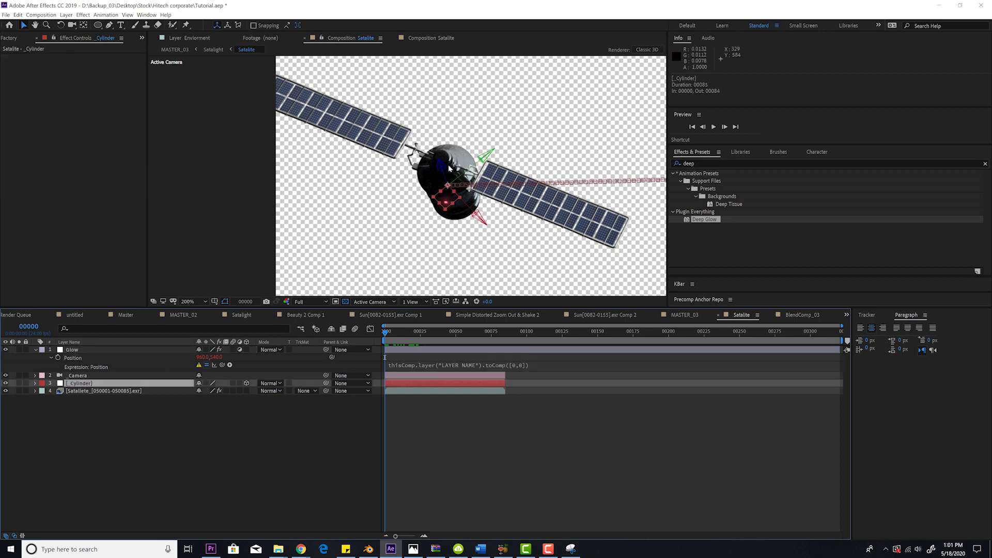
{"action": "key", "text": "Return"}
{"action": "key", "text": "ctrl+c"}
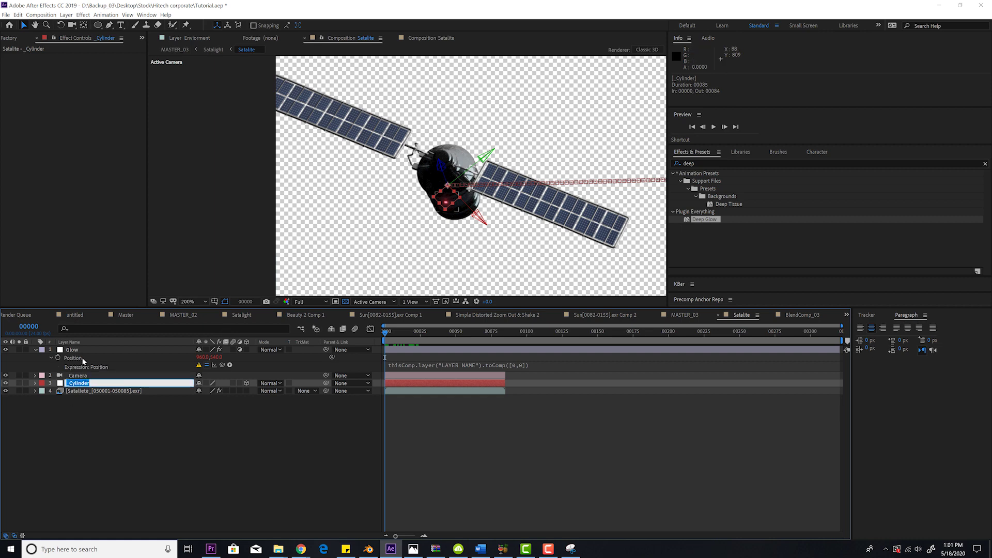
{"action": "left_click", "coordinate": [433, 366]}
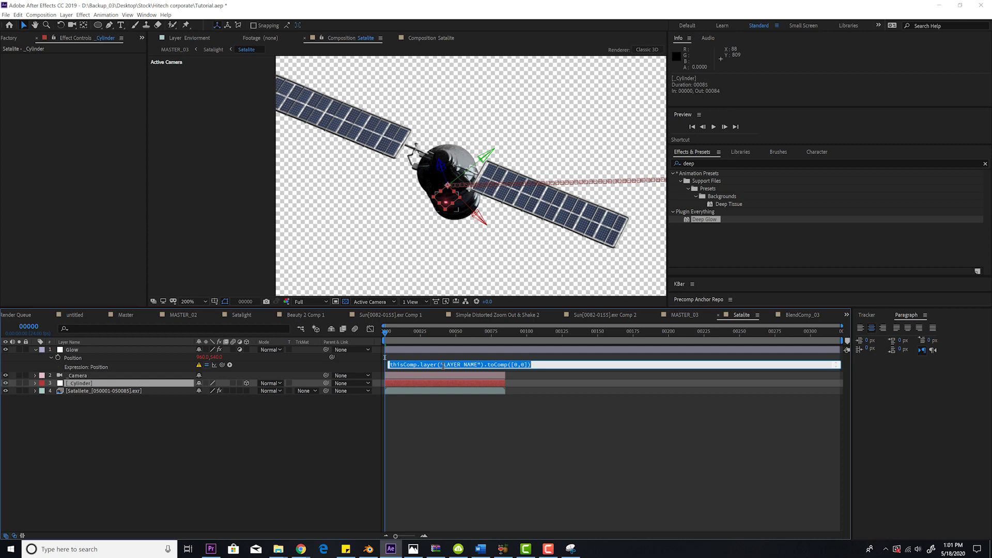
{"action": "left_click_drag", "start_coordinate": [443, 366], "coordinate": [469, 365]}
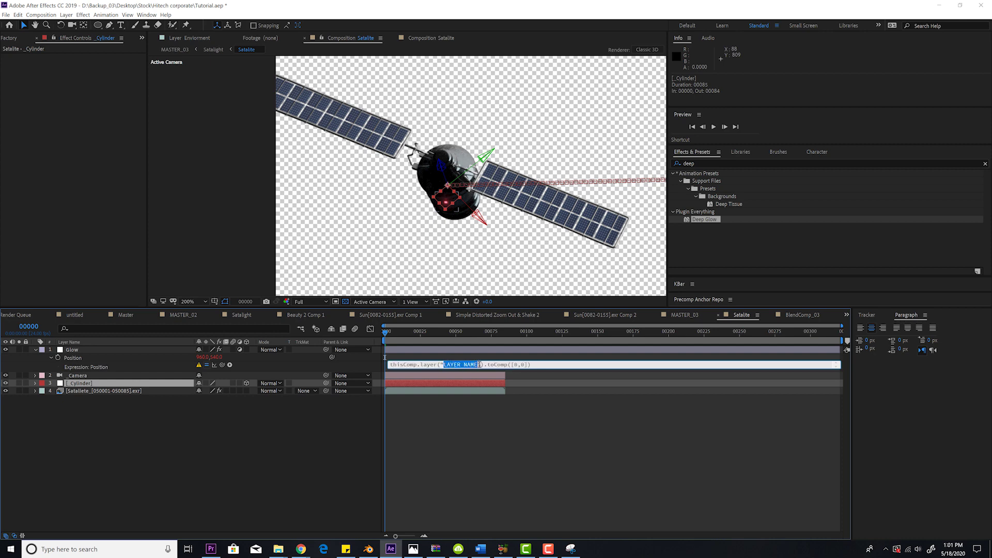
{"action": "key", "text": "ctrl+v"}
{"action": "left_click", "coordinate": [482, 428]}
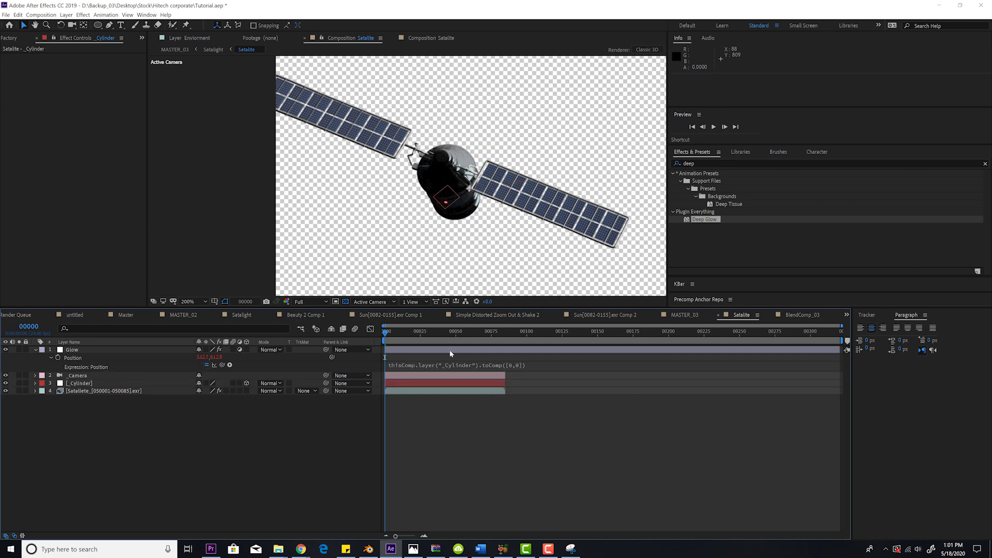
{"action": "scroll", "coordinate": [409, 237], "scroll_direction": "down", "scroll_amount": 2}
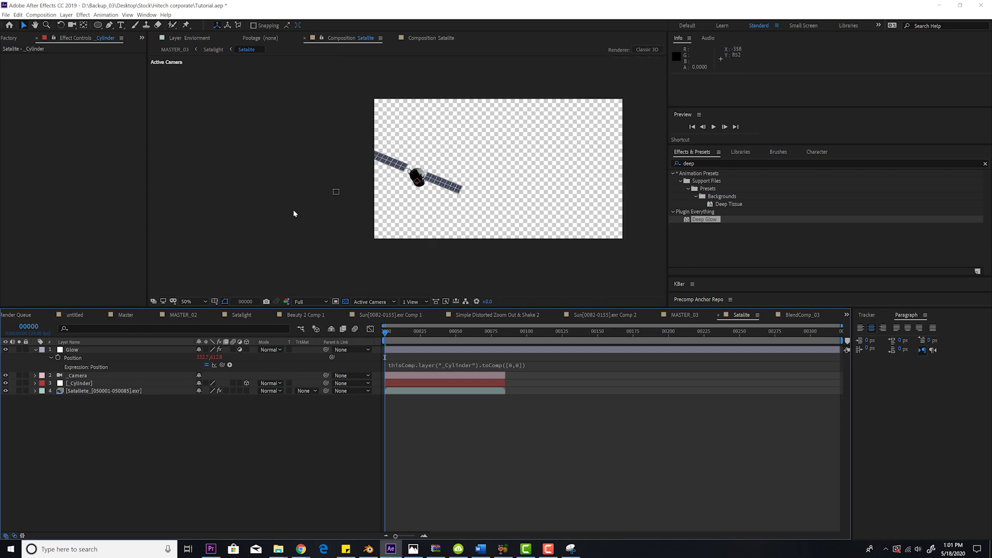
Play the comp to check the glow's tracking, then return to the first frame
{"action": "key", "text": "space"}
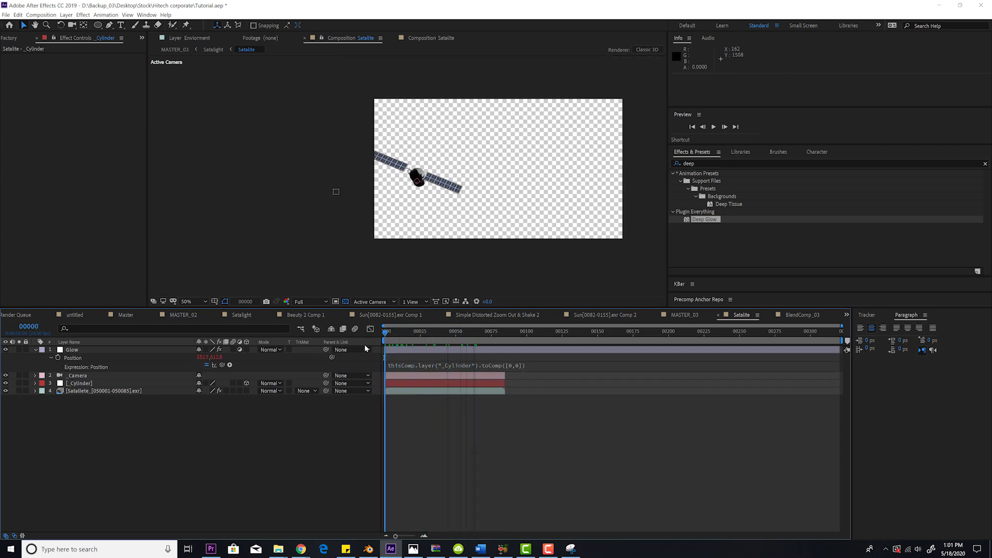
{"action": "key", "text": "space"}
{"action": "key", "text": "slash"}
Move the Glow layer's mask back onto the satellite's blinking red light
{"action": "left_click", "coordinate": [76, 352]}
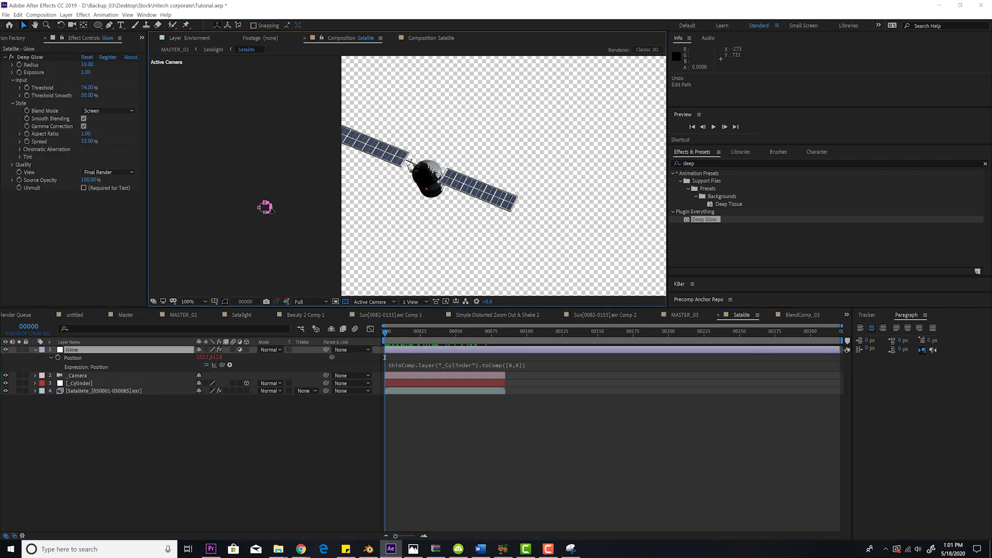
{"action": "left_click_drag", "start_coordinate": [265, 207], "coordinate": [427, 188]}
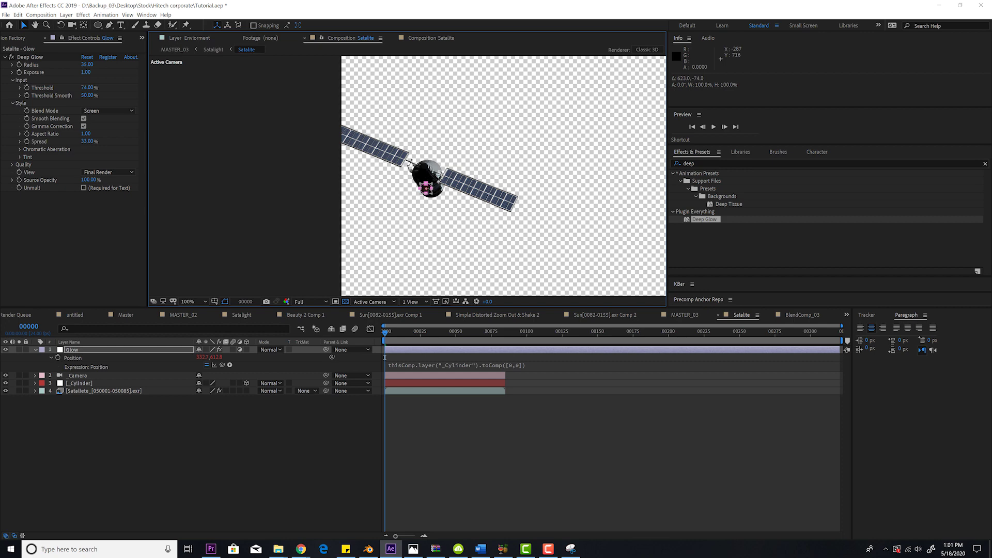
{"action": "scroll", "coordinate": [427, 189], "scroll_direction": "up", "scroll_amount": 4}
{"action": "left_click_drag", "start_coordinate": [491, 228], "coordinate": [492, 228]}
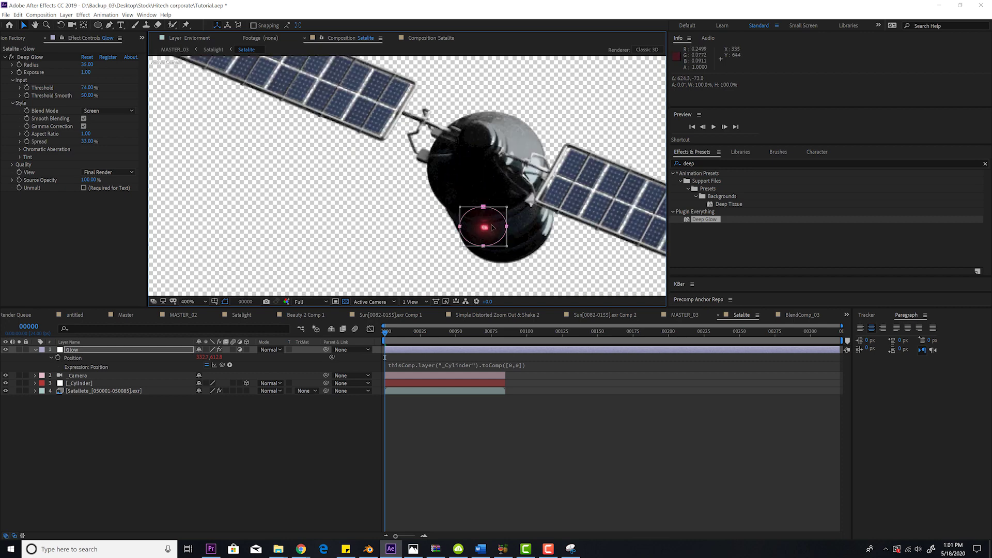
{"action": "key", "text": "comma"}
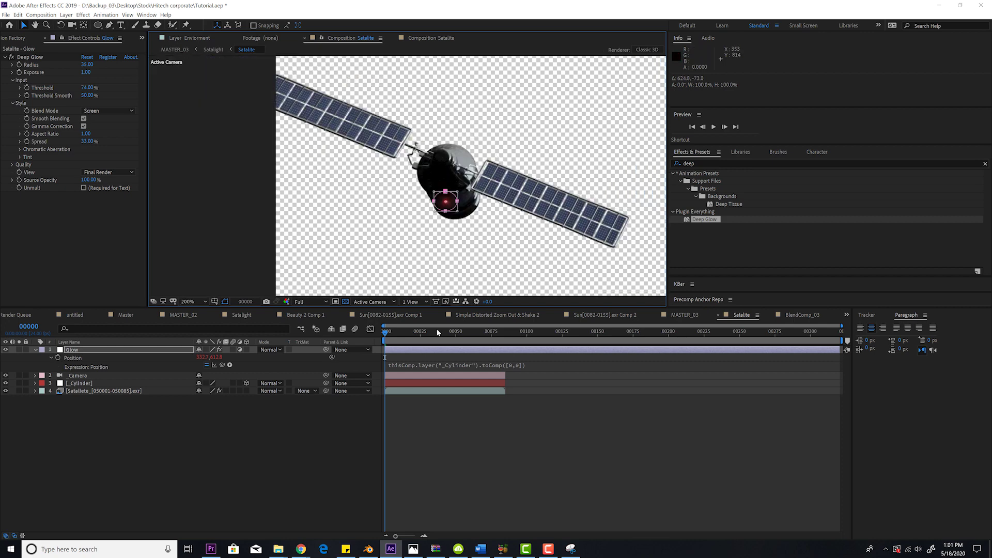
Scrub the timeline at 100% zoom to verify the glow follows the light
{"action": "mouse_move", "coordinate": [401, 334]}
{"action": "left_mouse_down"}
{"action": "mouse_move", "coordinate": [385, 335]}
{"action": "mouse_move", "coordinate": [412, 334]}
{"action": "mouse_move", "coordinate": [385, 335]}
{"action": "left_mouse_up"}
{"action": "key", "text": "comma"}
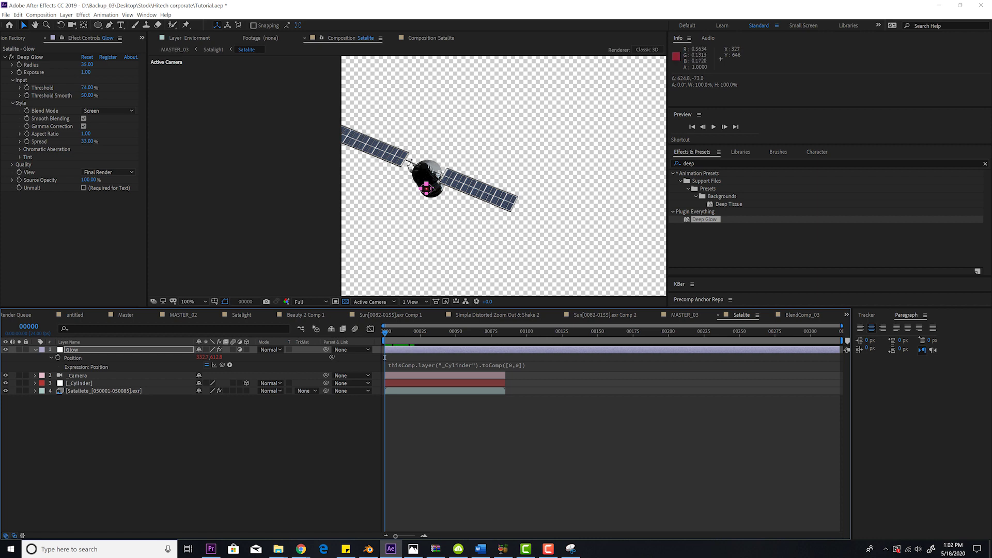
{"action": "left_click_drag", "start_coordinate": [527, 199], "coordinate": [471, 215]}
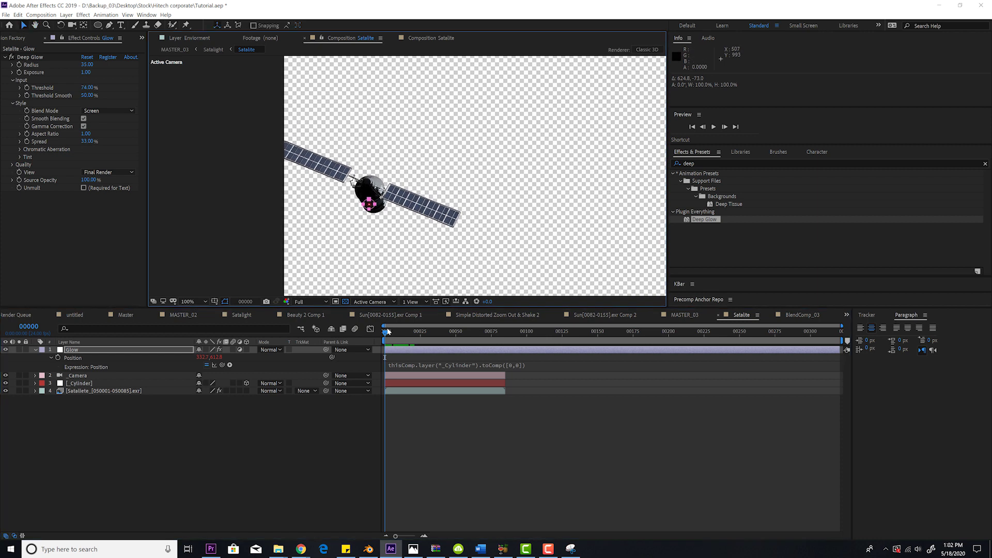
{"action": "left_click", "coordinate": [79, 351]}
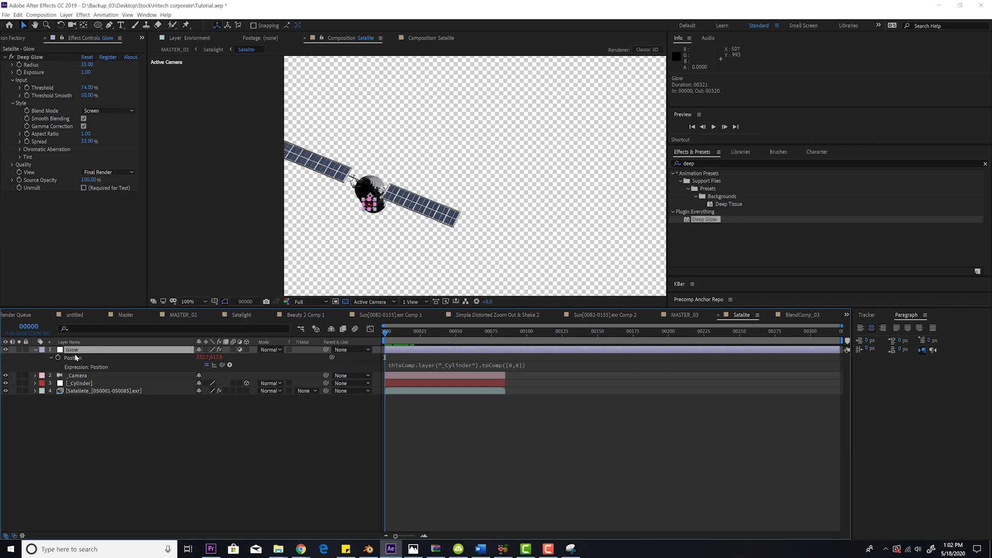
Add a Mask Path keyframe on the Glow layer's mask at frame 0, then go to frame 73
{"action": "key", "text": "m"}
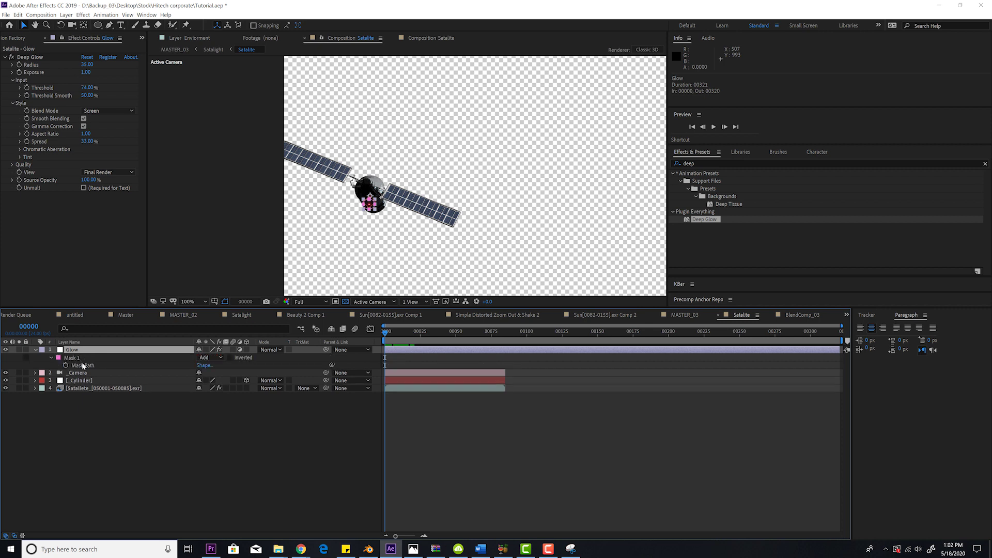
{"action": "left_click", "coordinate": [66, 366]}
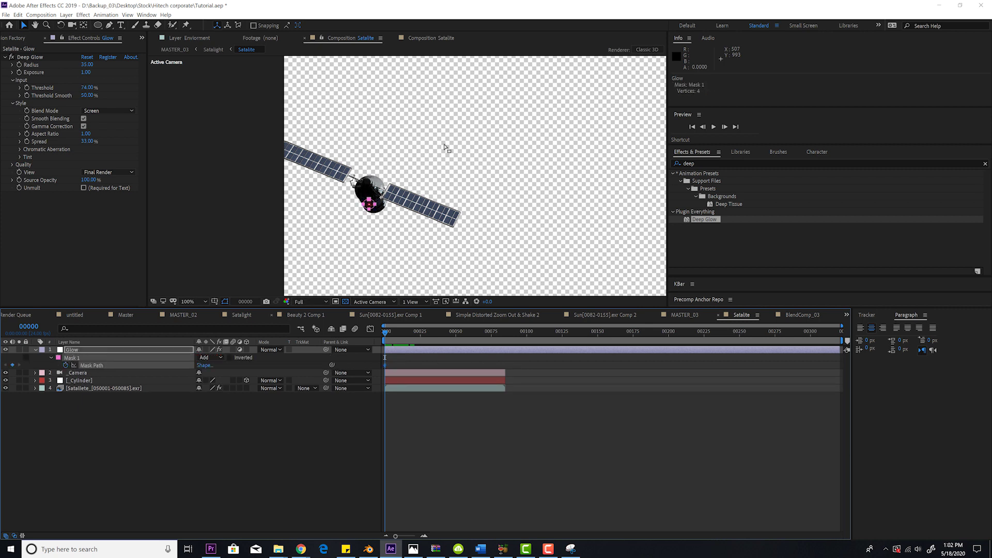
{"action": "left_click_drag", "start_coordinate": [401, 336], "coordinate": [489, 338]}
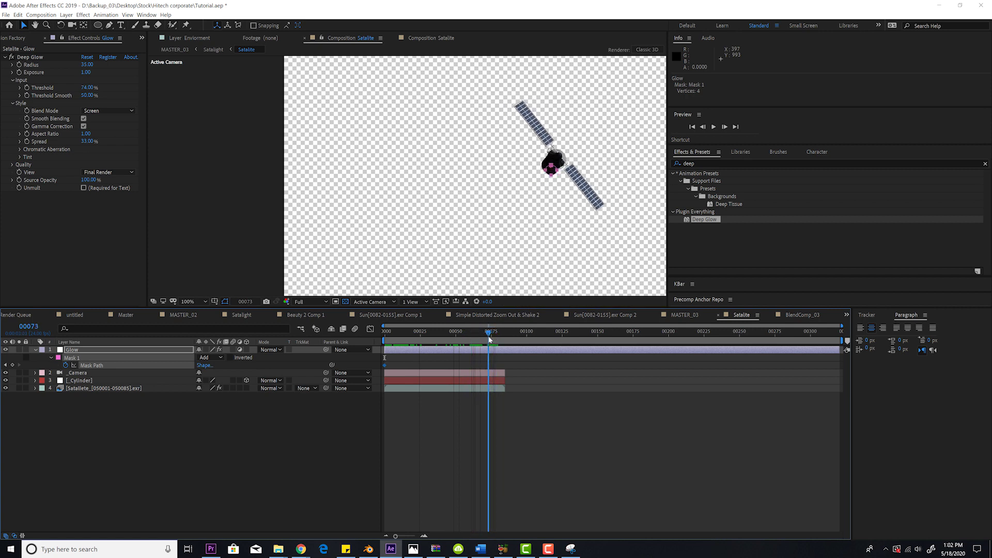
At frame 73, reposition the mask back over the satellite's red light
{"action": "scroll", "coordinate": [572, 154], "scroll_direction": "up", "scroll_amount": 2}
{"action": "left_click_drag", "start_coordinate": [573, 154], "coordinate": [360, 153]}
{"action": "key", "text": "v"}
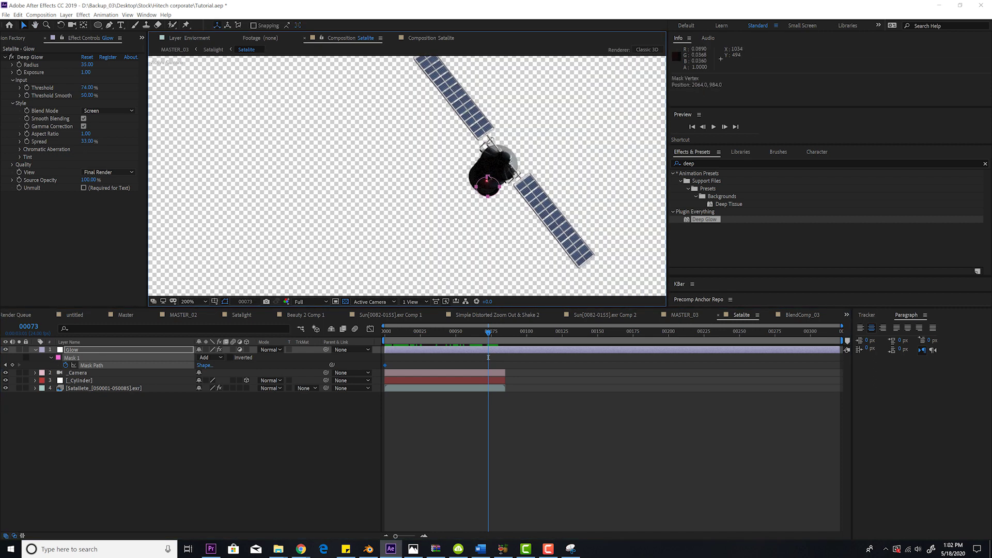
{"action": "left_click_drag", "start_coordinate": [487, 176], "coordinate": [487, 173]}
{"action": "left_click", "coordinate": [487, 174], "text": "alt"}
{"action": "key", "text": "comma"}
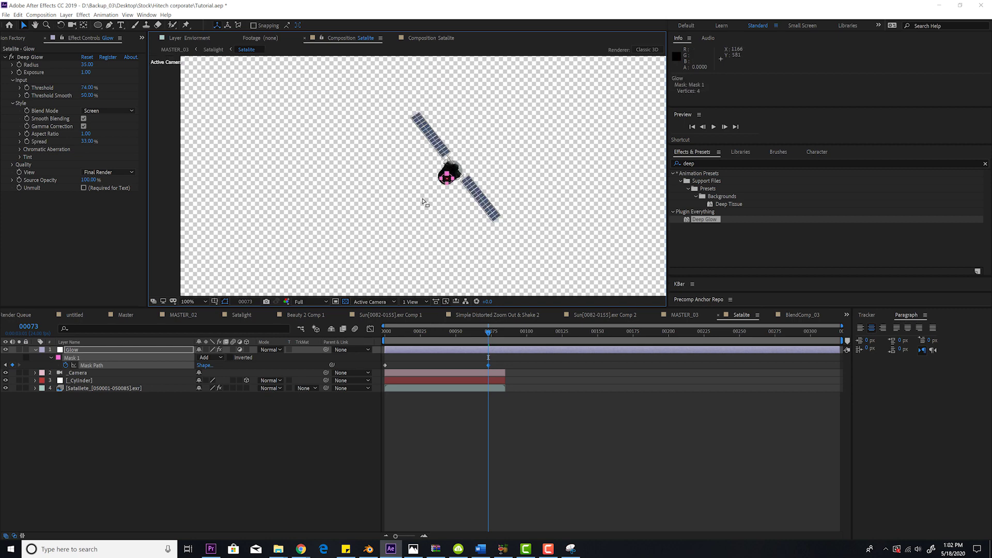